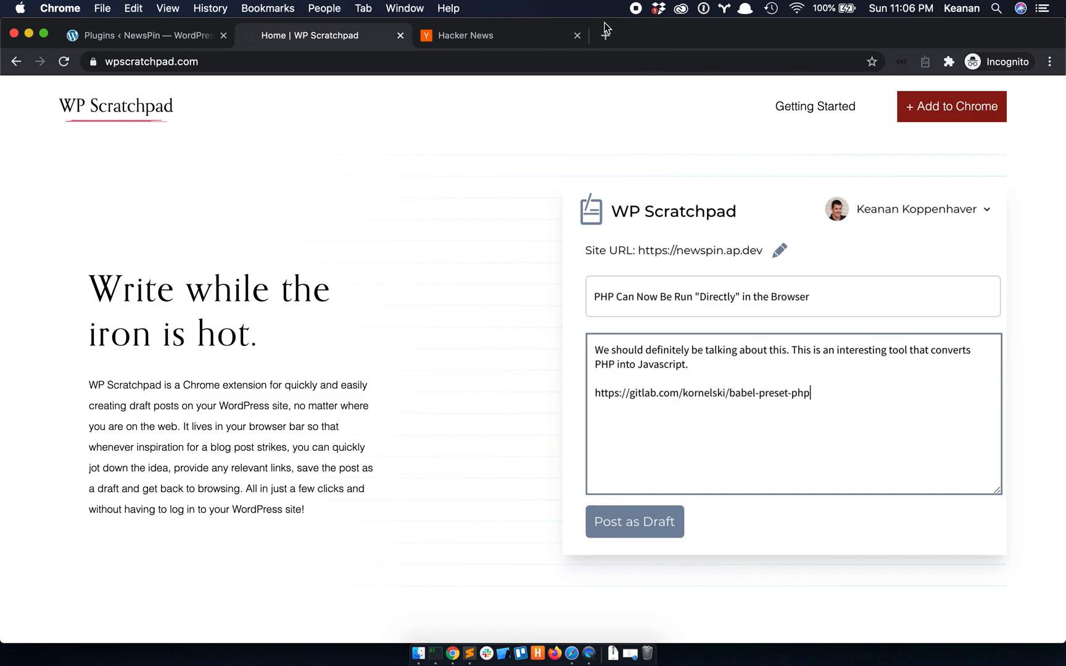
# - Open the WP Scratchpad extension popup to its login screen with the empty site URL field
pyautogui.click(923, 61)
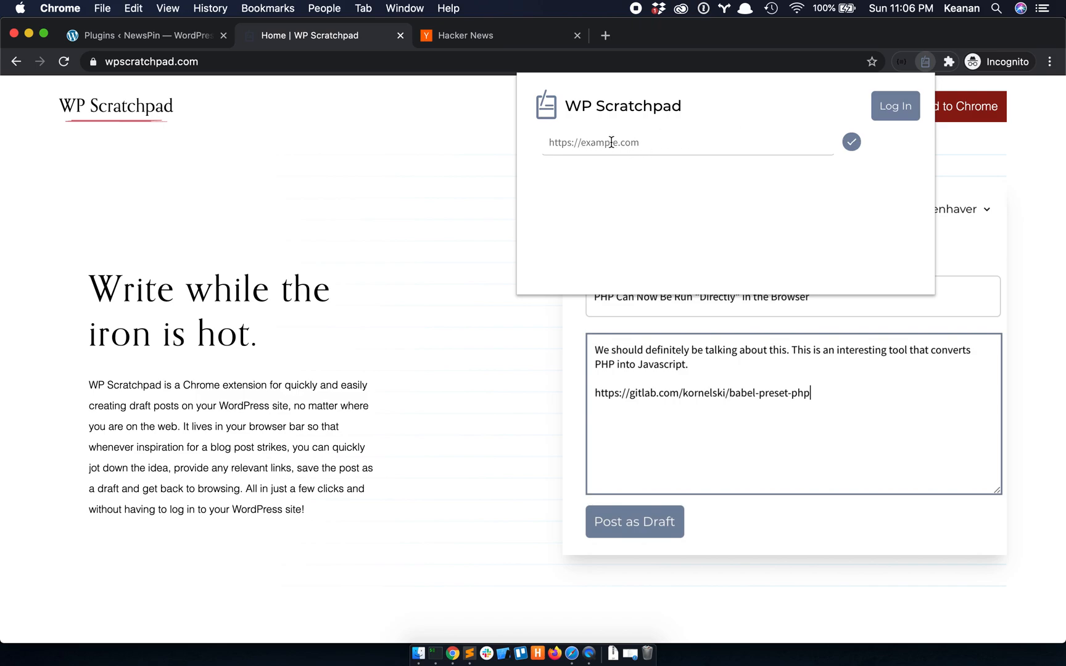
# - Select the newspin.ap.dev domain from the WordPress Plugins page address bar for copying
pyautogui.click(124, 37)
pyautogui.click(123, 37)
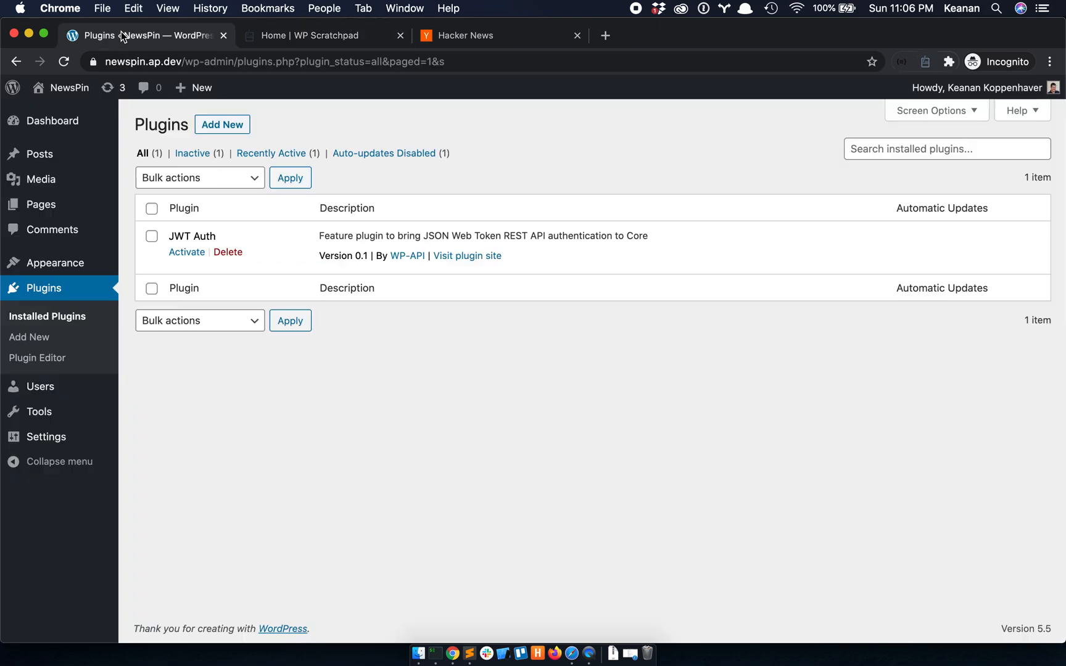
pyautogui.moveTo(184, 61); pyautogui.dragTo(85, 59)
pyautogui.press('super+c')
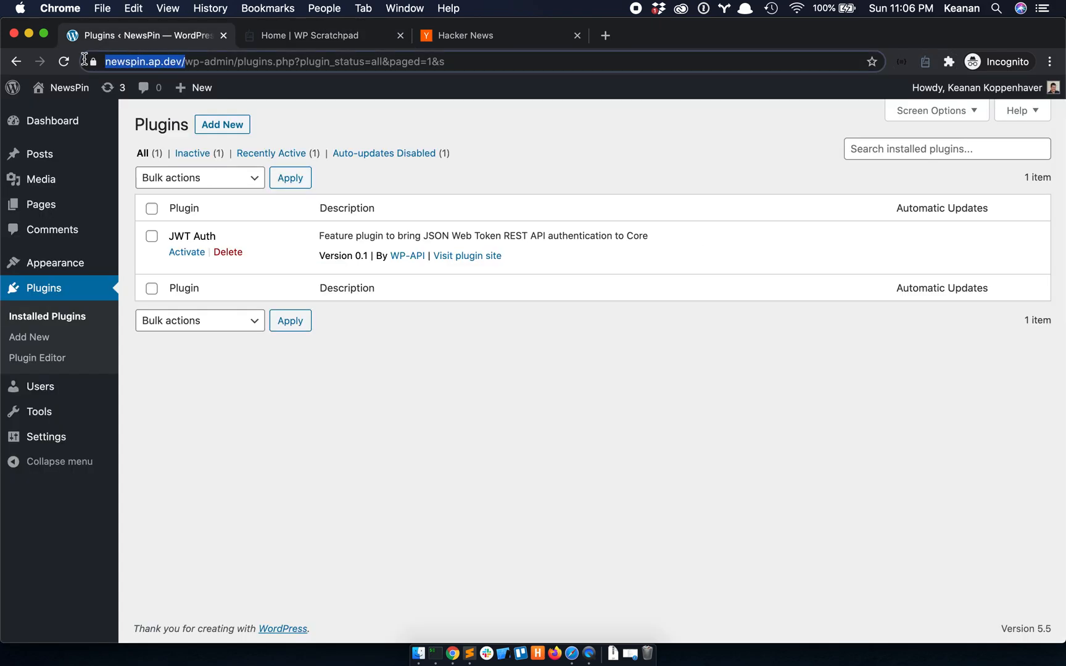
# - Paste the site URL into WP Scratchpad and check it, which reports missing JWT routes
pyautogui.click(319, 37)
pyautogui.click(925, 61)
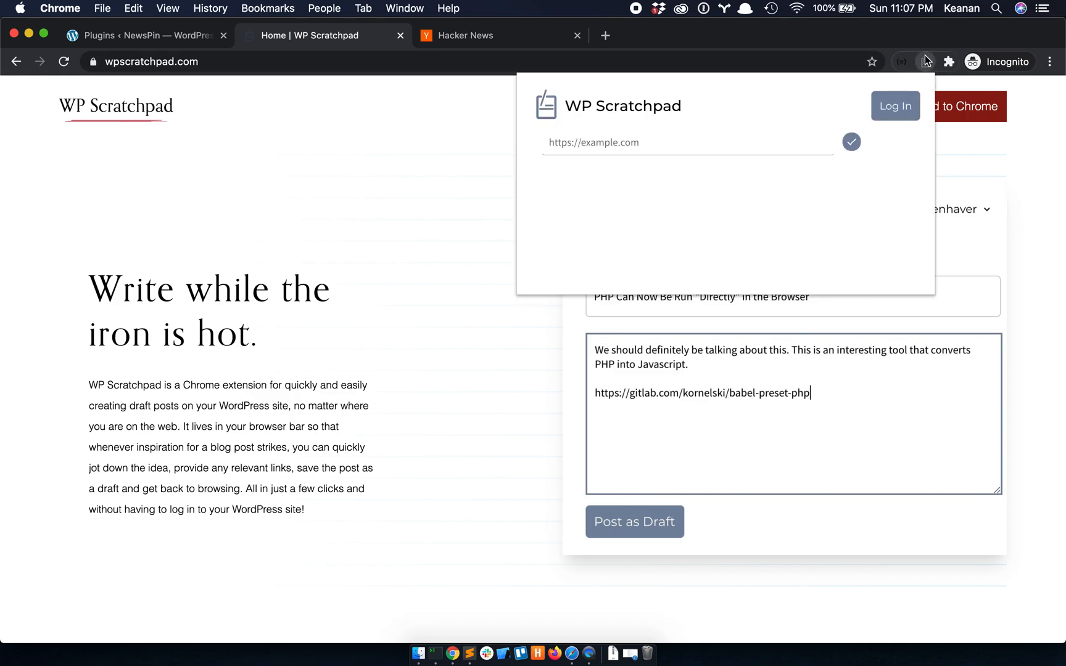
pyautogui.click(675, 143)
pyautogui.press('super+v')
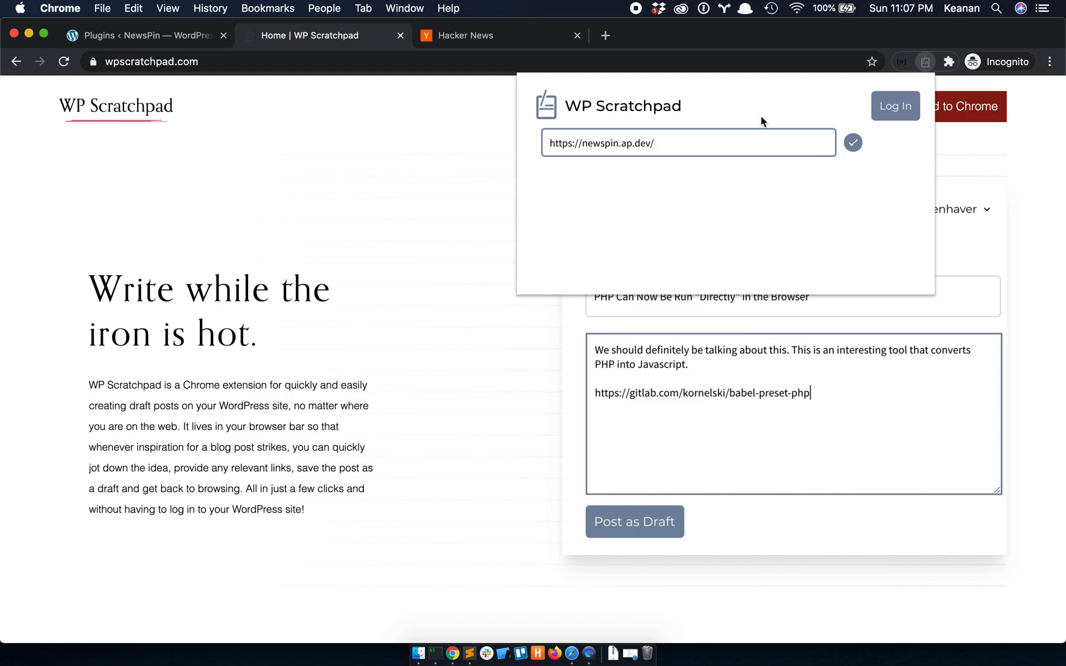
pyautogui.click(851, 143)
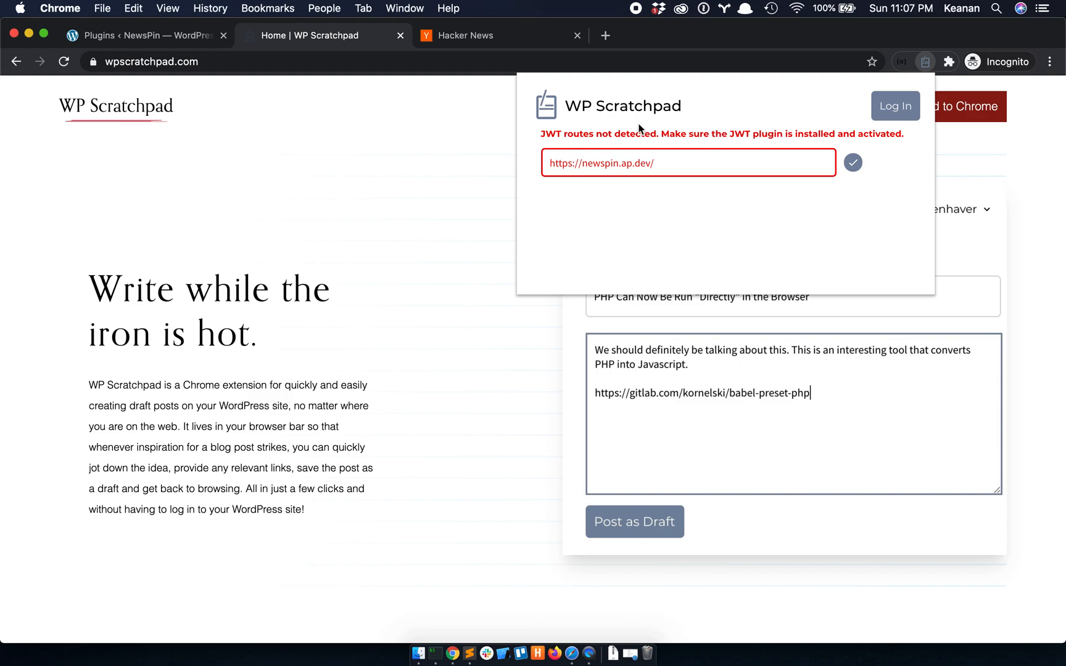
pyautogui.click(148, 35)
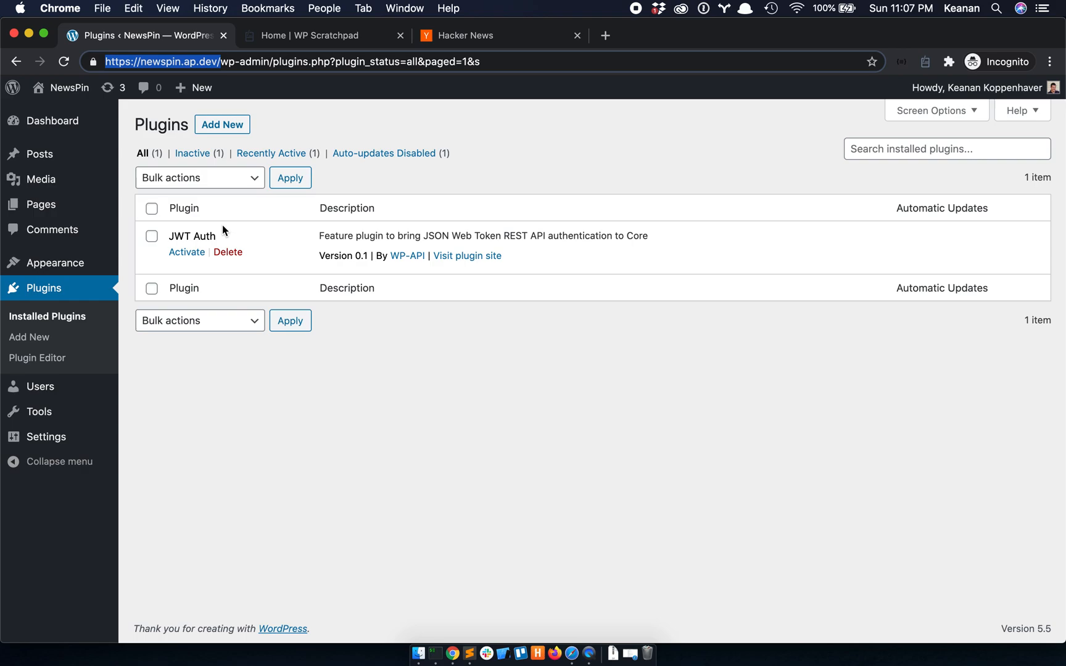
# - Activate the JWT Auth plugin and scroll the user Profile down to API Key-pairs
pyautogui.click(187, 253)
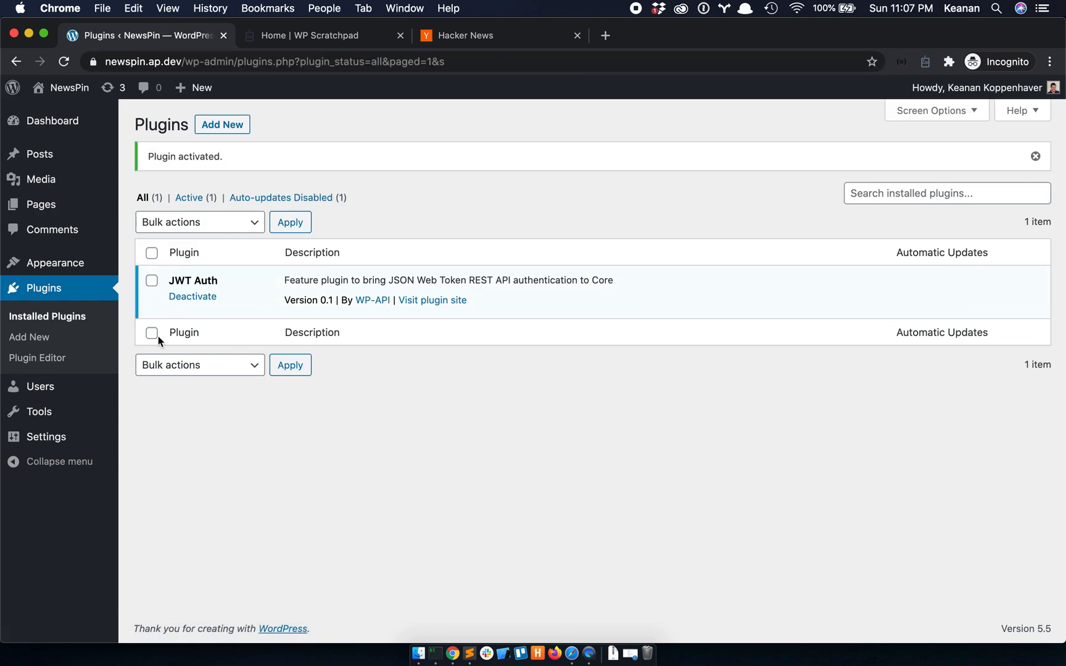
pyautogui.moveTo(76, 385)
pyautogui.click(152, 432)
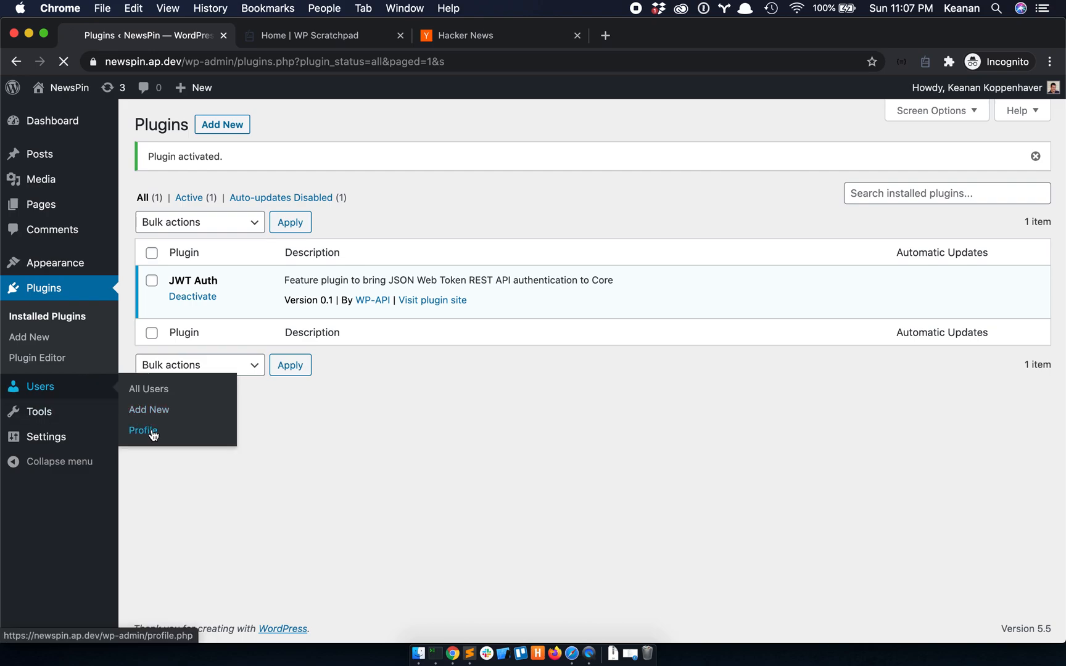
pyautogui.scroll(-10, 302, 205)
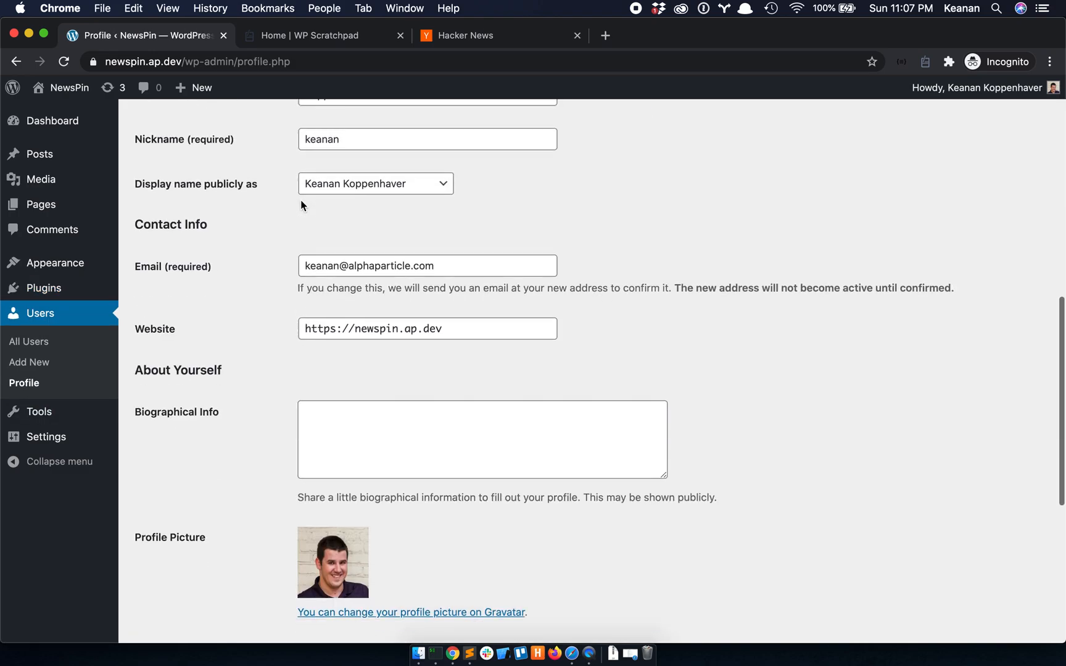
pyautogui.scroll(-6, 302, 200)
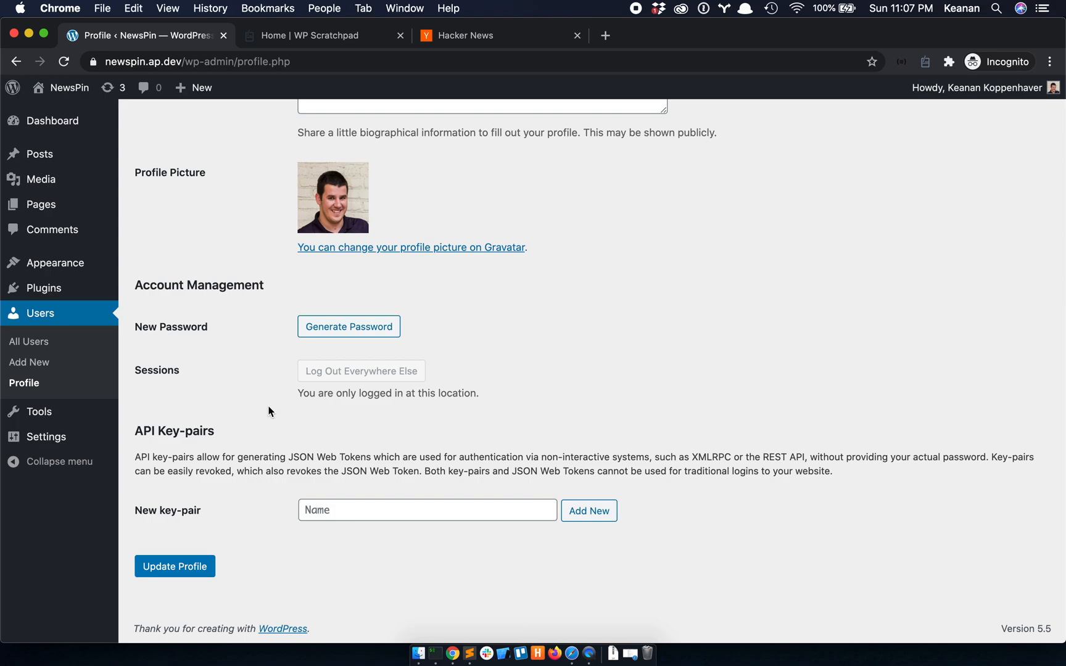
# - Add an API key-pair named 'WP Scratchpad' and copy its generated secret password
pyautogui.click(366, 507)
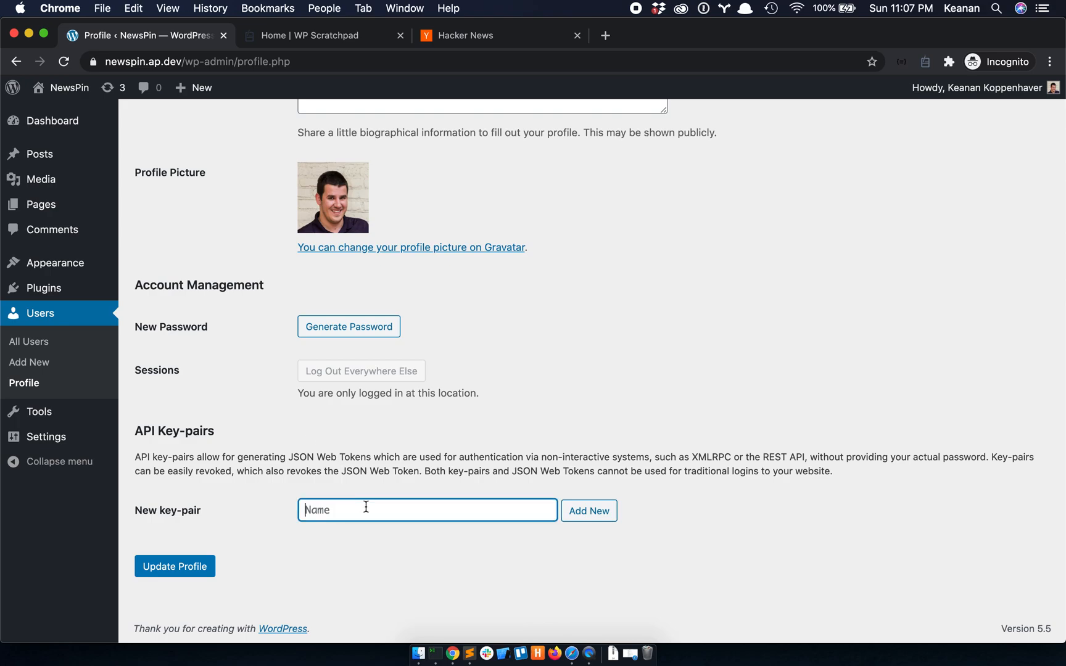
pyautogui.write('WP Scratchpad')
pyautogui.click(593, 510)
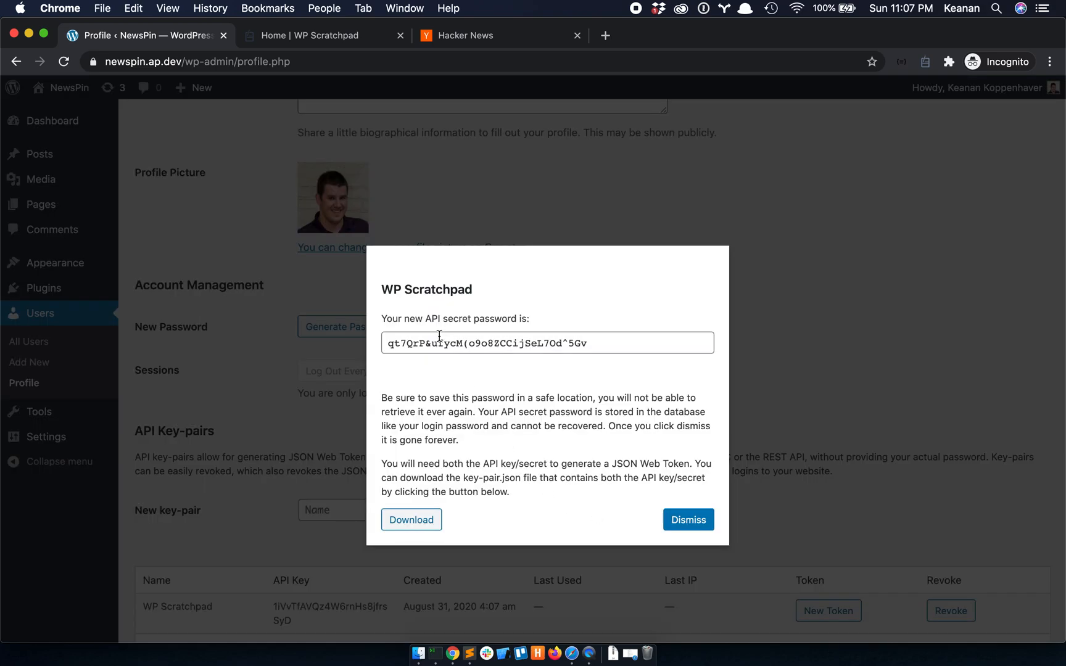
pyautogui.click(495, 343)
pyautogui.press('super+a')
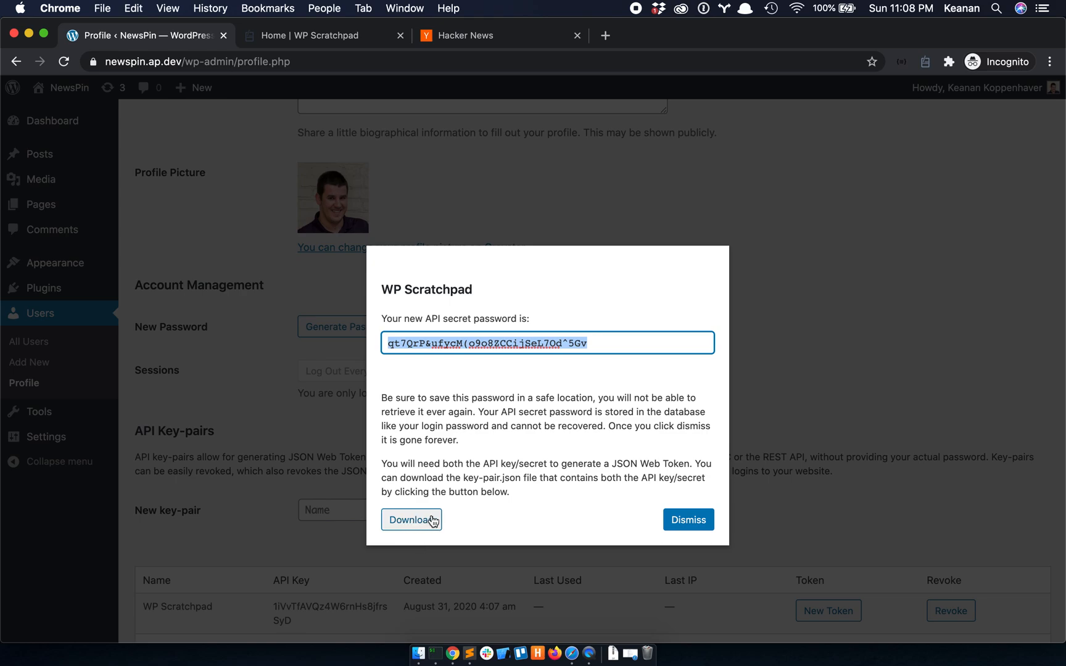
pyautogui.press('super+c')
pyautogui.click(688, 521)
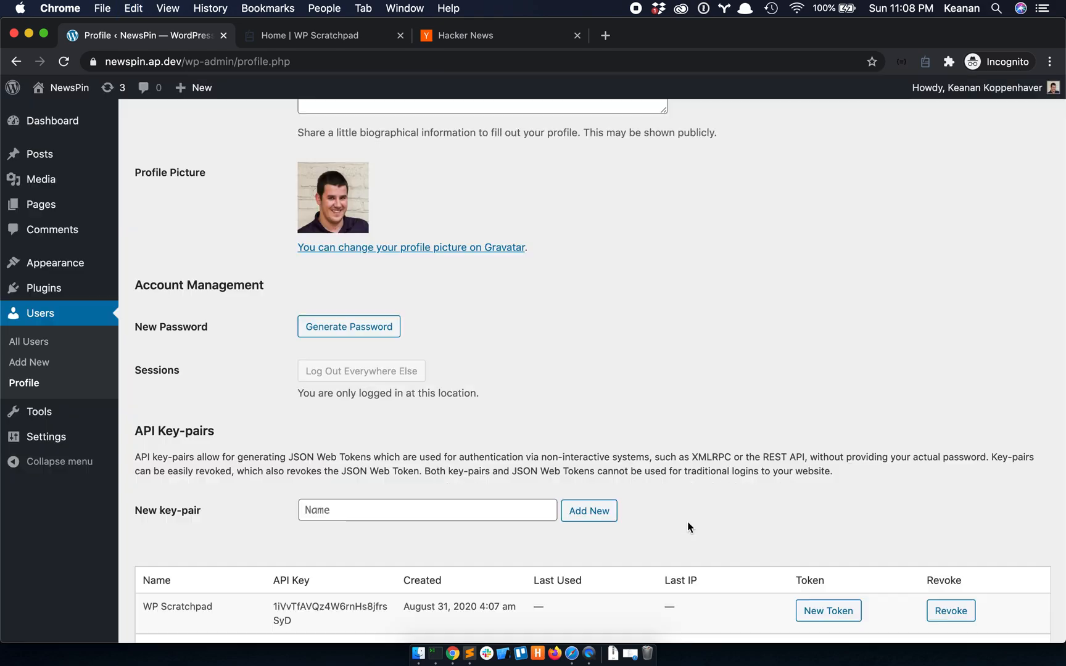
pyautogui.scroll(-2, 546, 472)
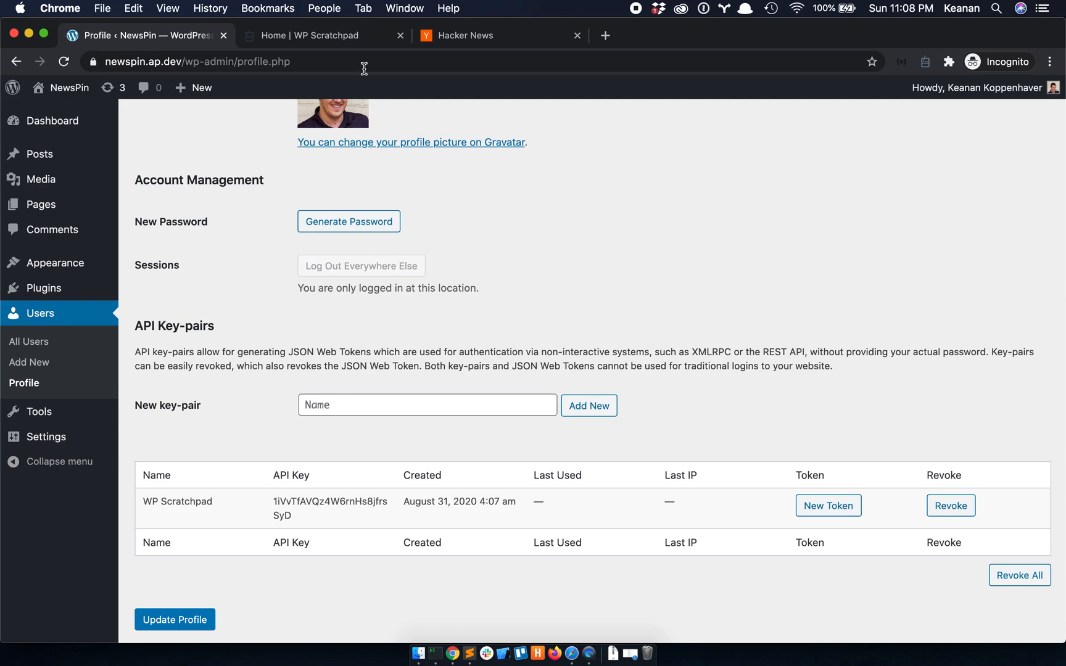
pyautogui.click(925, 62)
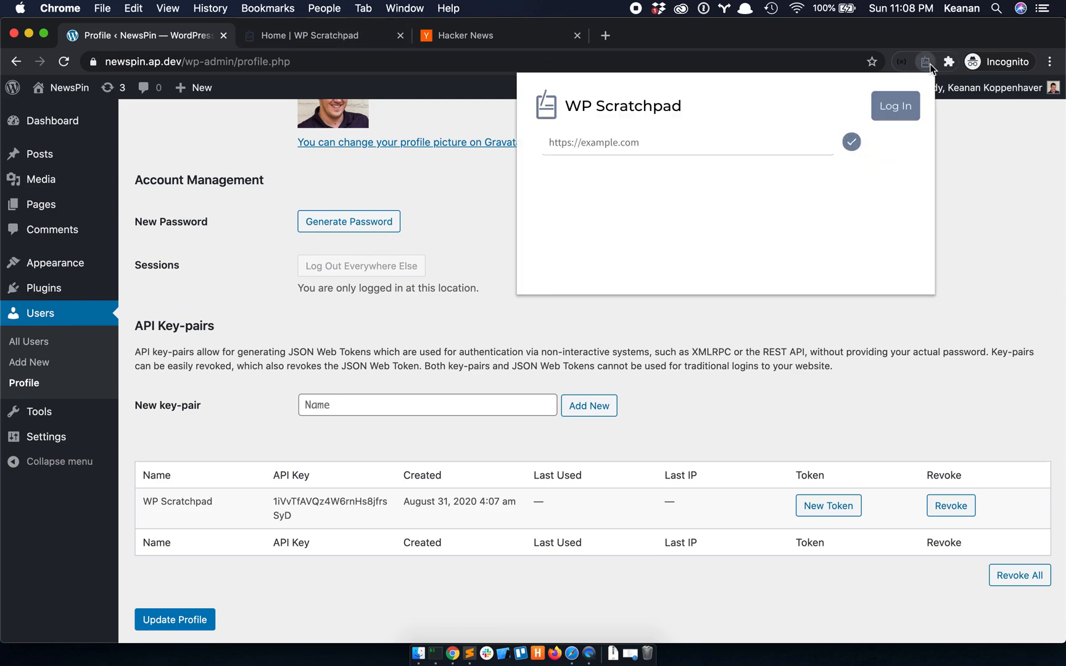
pyautogui.click(645, 144)
pyautogui.write('https://newspin')
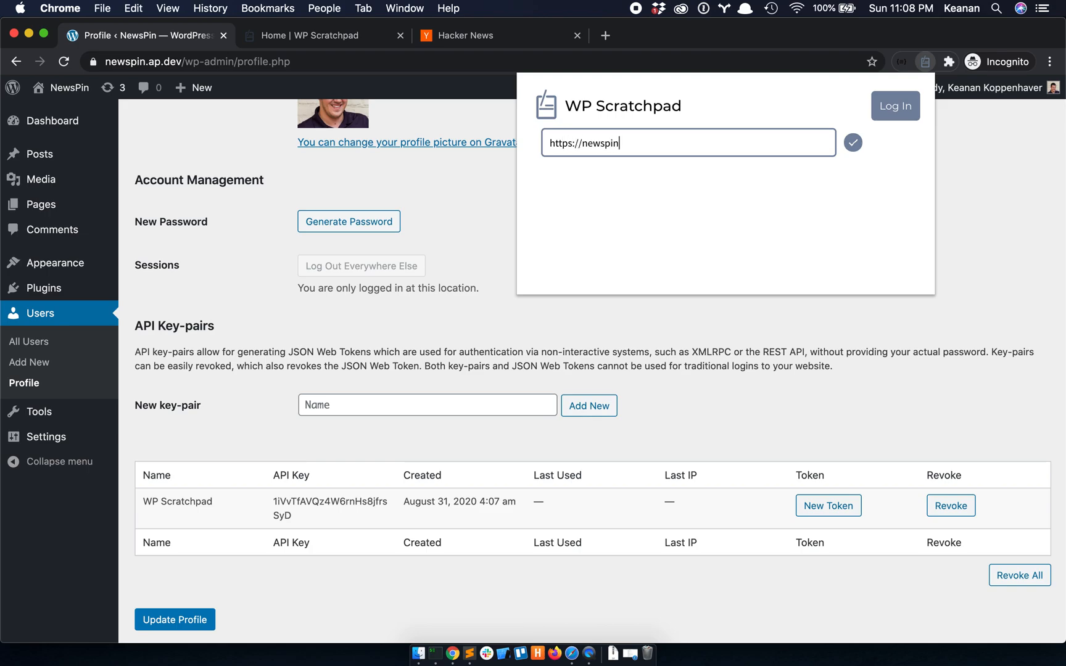
pyautogui.write('.ap.dev/')
pyautogui.click(851, 143)
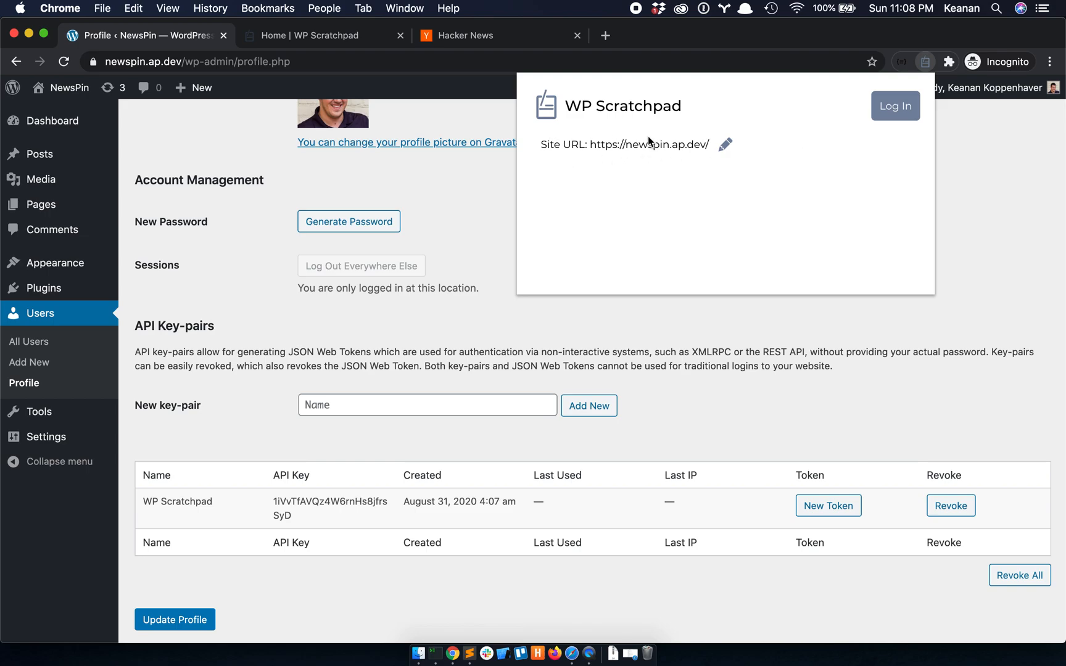
# - Open Scratchpad's API key login form and paste the secret password into API Secret
pyautogui.click(891, 108)
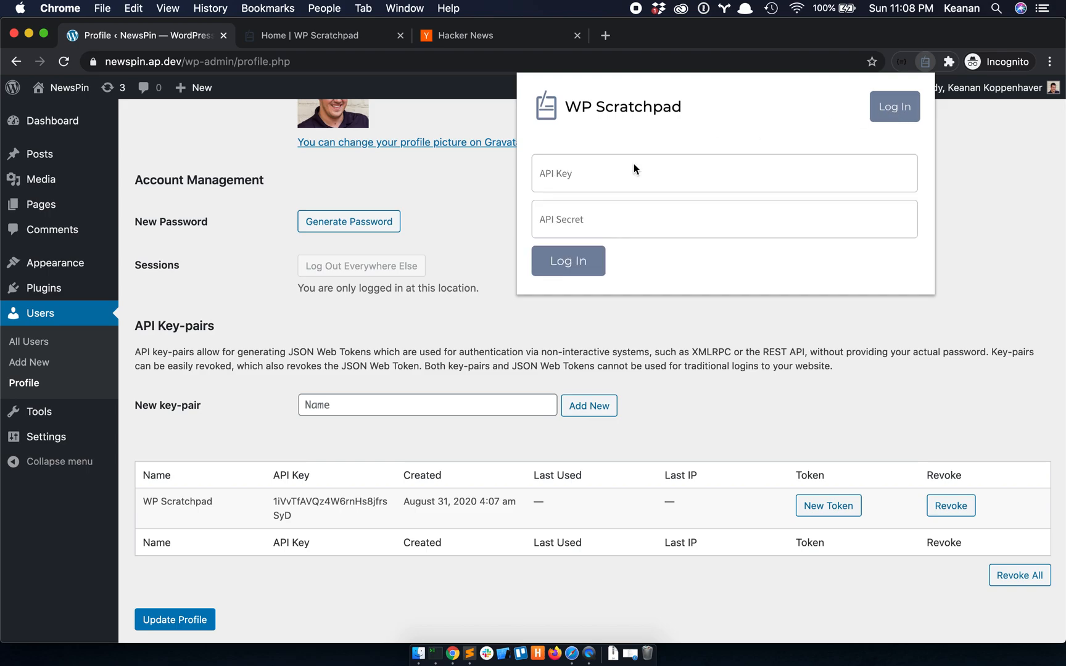
pyautogui.click(588, 222)
pyautogui.press('super+v')
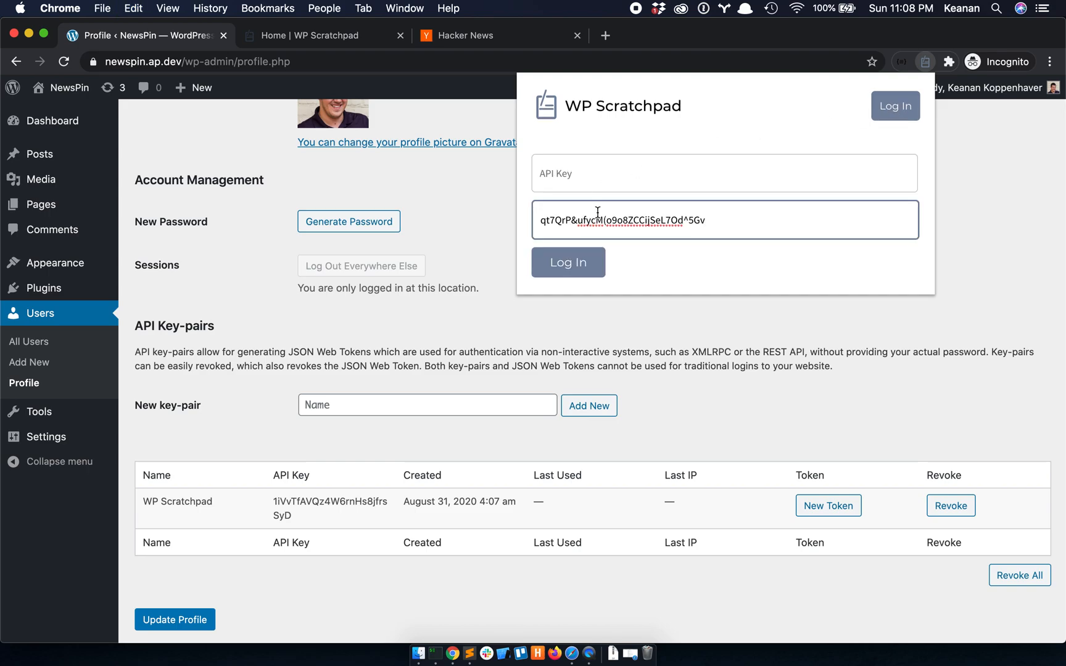
pyautogui.click(328, 497)
# - Paste the WP Scratchpad API key into the API Key field, remove its leading space, and log in
pyautogui.moveTo(301, 517); pyautogui.dragTo(269, 509)
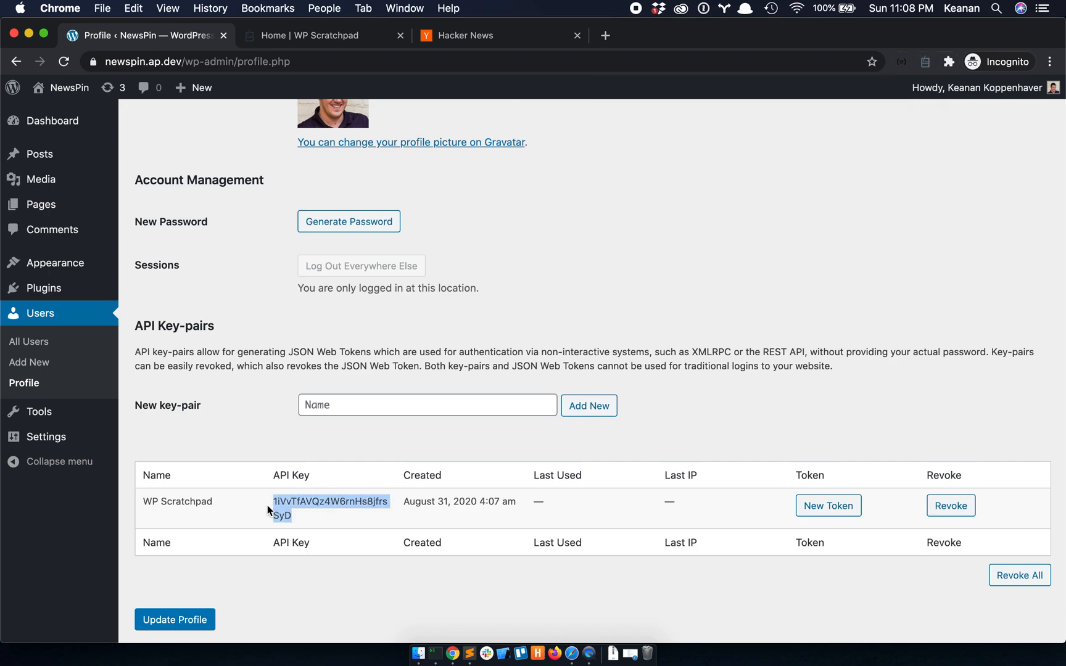
pyautogui.click(924, 63)
pyautogui.click(876, 116)
pyautogui.click(732, 173)
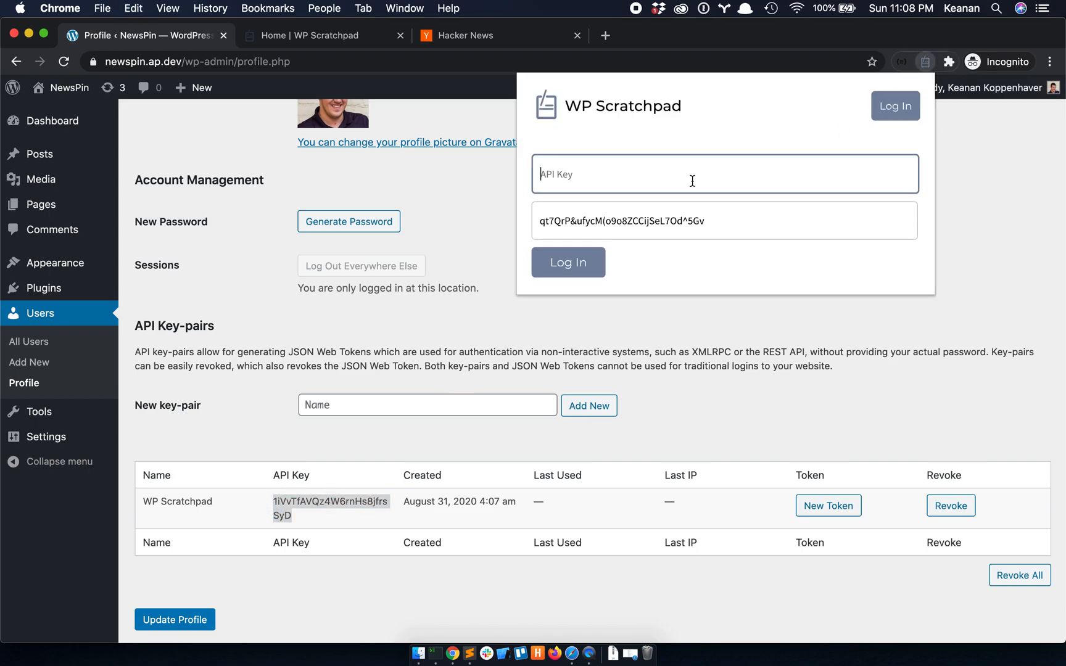
pyautogui.press('super+v')
pyautogui.moveTo(558, 177); pyautogui.dragTo(564, 175)
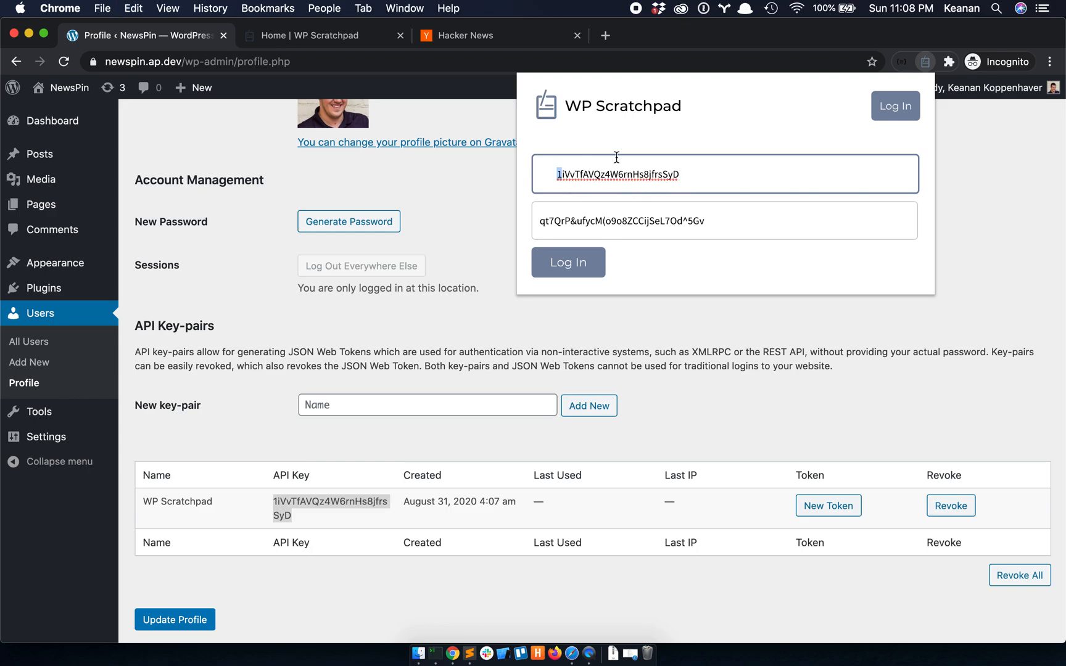
pyautogui.press('Left')
pyautogui.press('BackSpace')
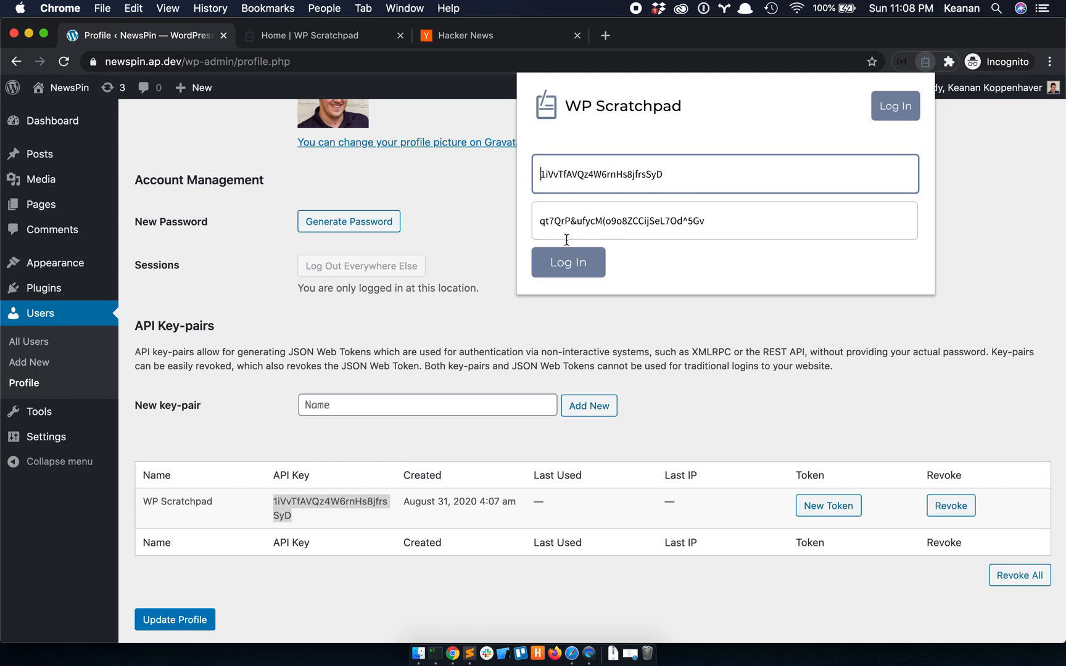
pyautogui.click(568, 262)
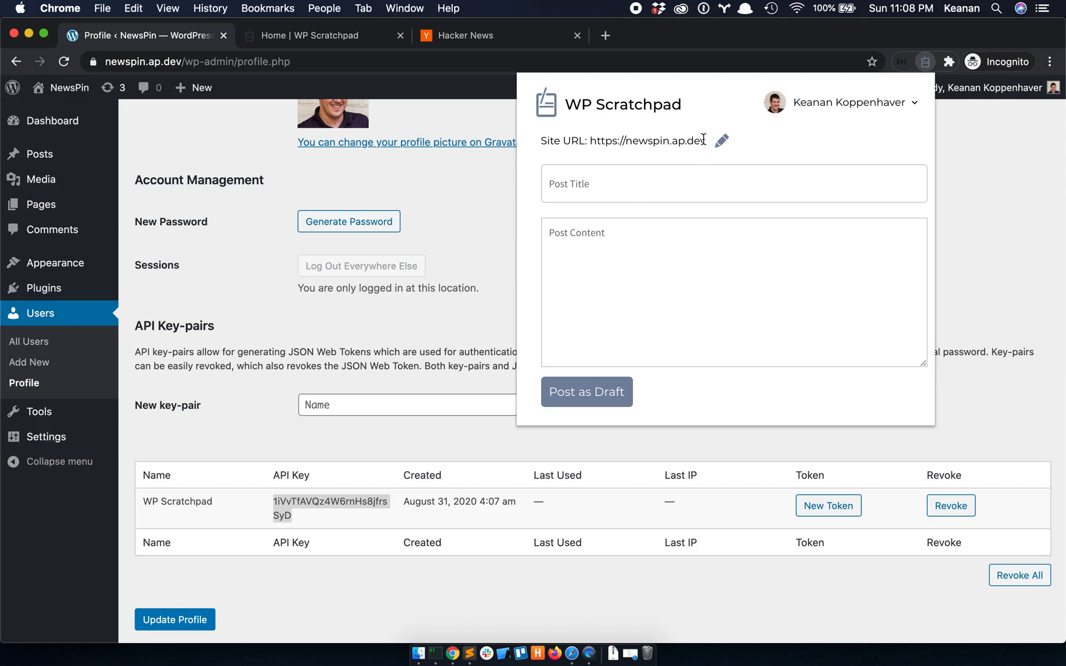
# - Scroll the Profile page back to the top and close the Scratchpad posting form
pyautogui.scroll(1, 322, 240)
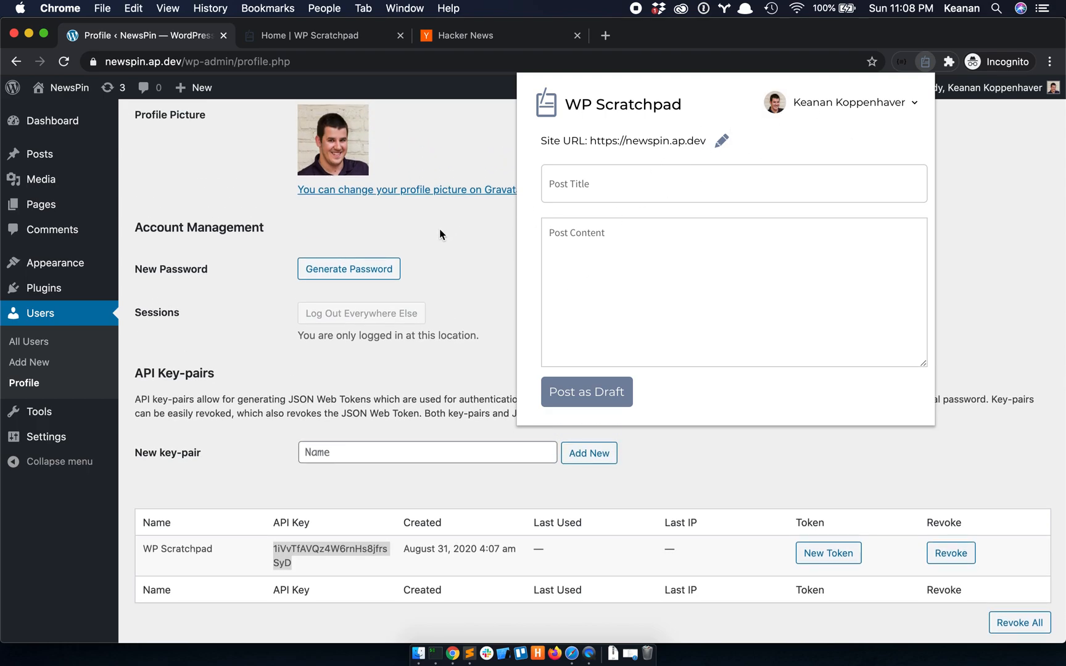
pyautogui.scroll(3, 444, 229)
pyautogui.scroll(5, 439, 233)
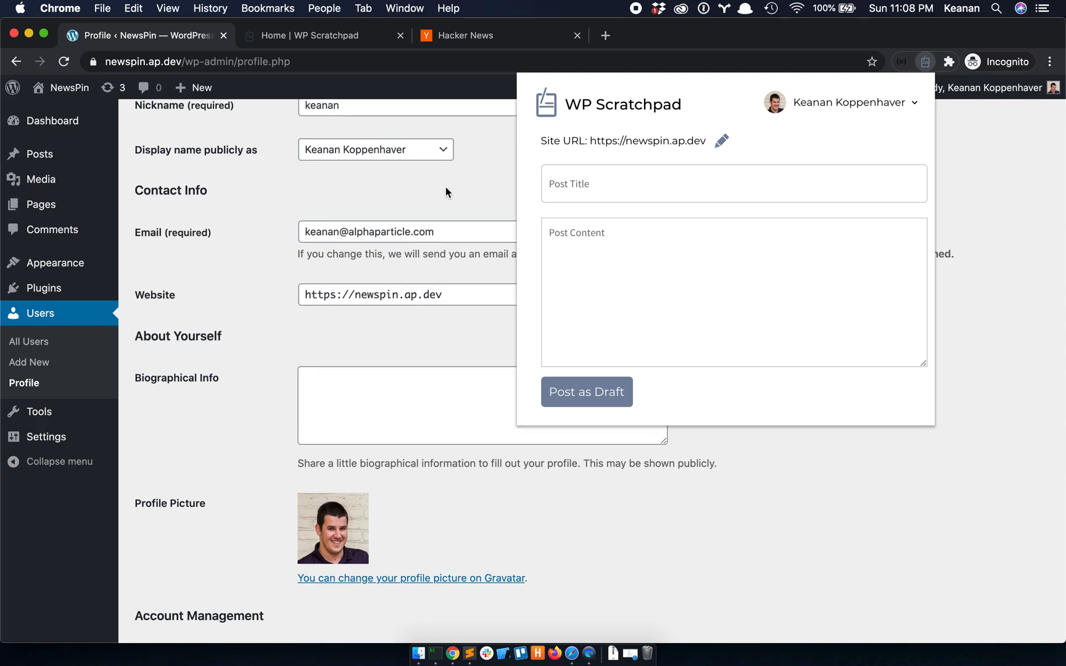
pyautogui.scroll(10, 445, 186)
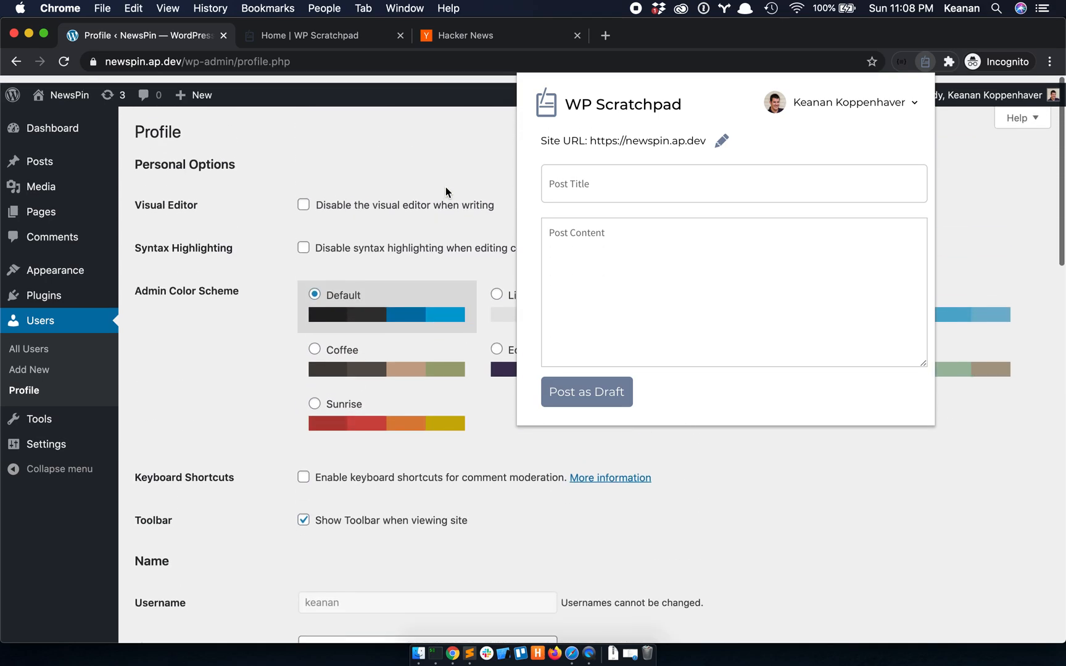
pyautogui.click(436, 140)
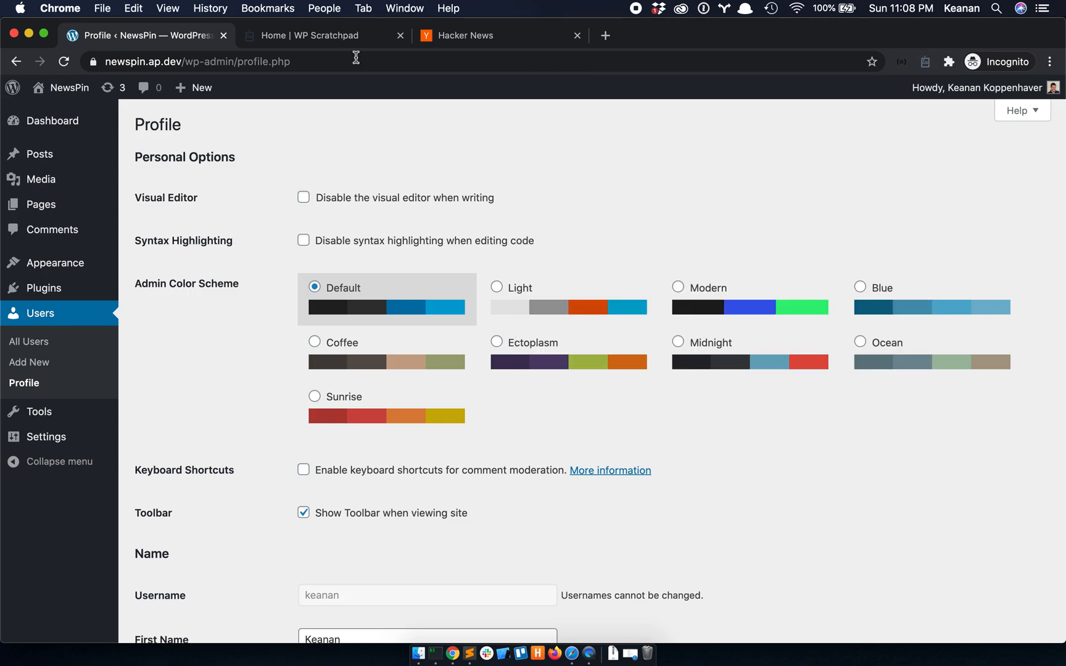
# - Open the Microsoft Flight Simulator monuments story from Hacker News in a new tab and accept cookies
pyautogui.click(478, 32)
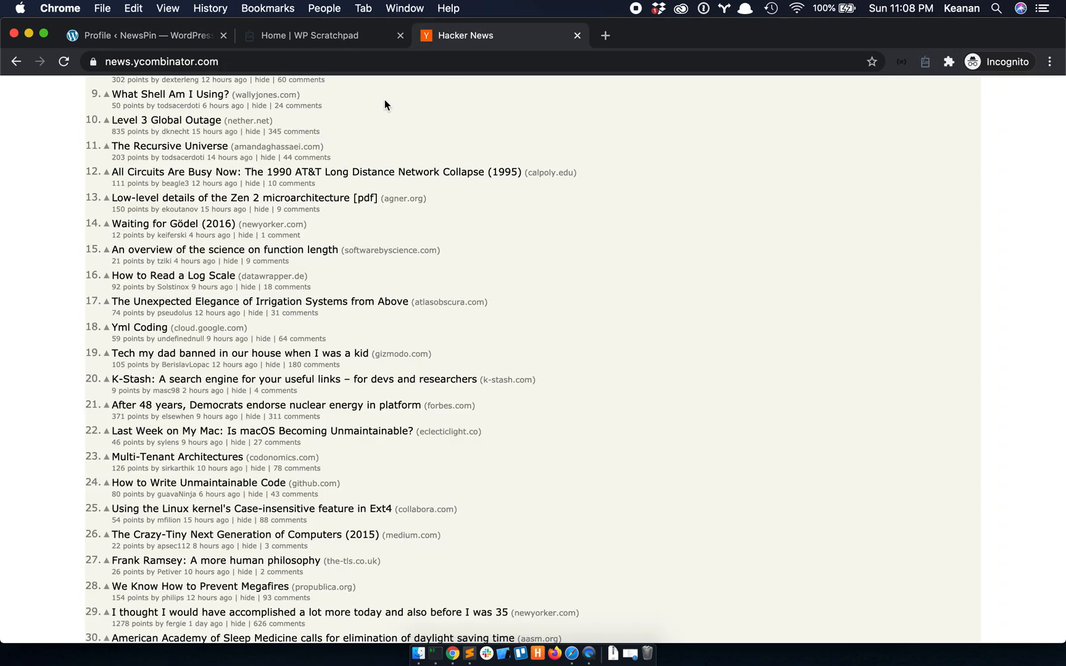
pyautogui.scroll(5, 384, 99)
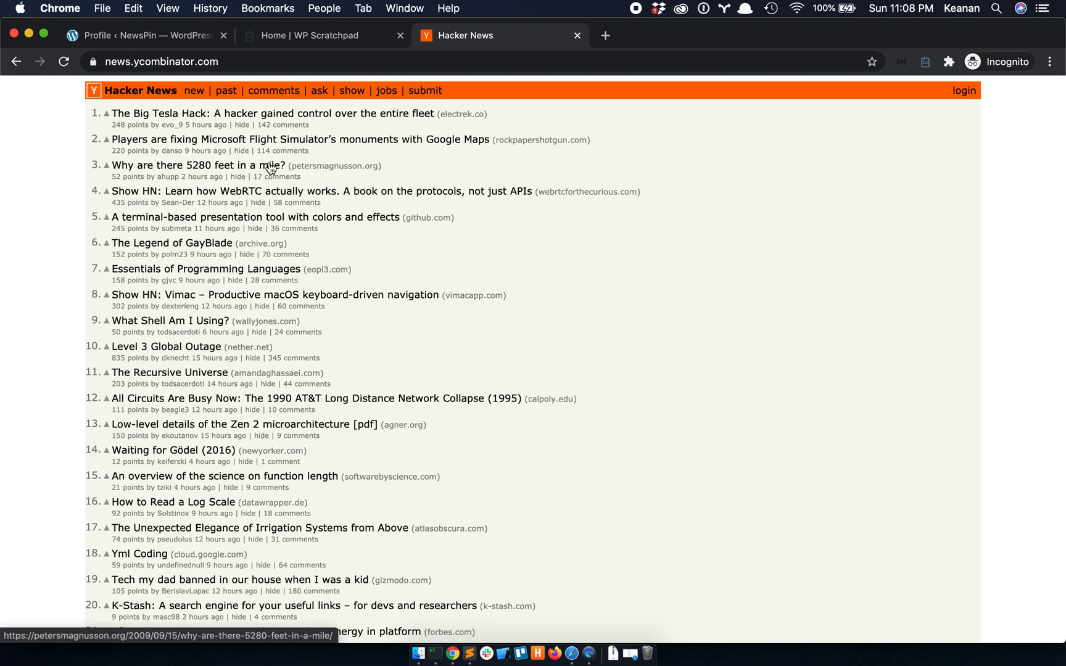
pyautogui.keyDown('super'); pyautogui.click(282, 141); pyautogui.keyUp('super')
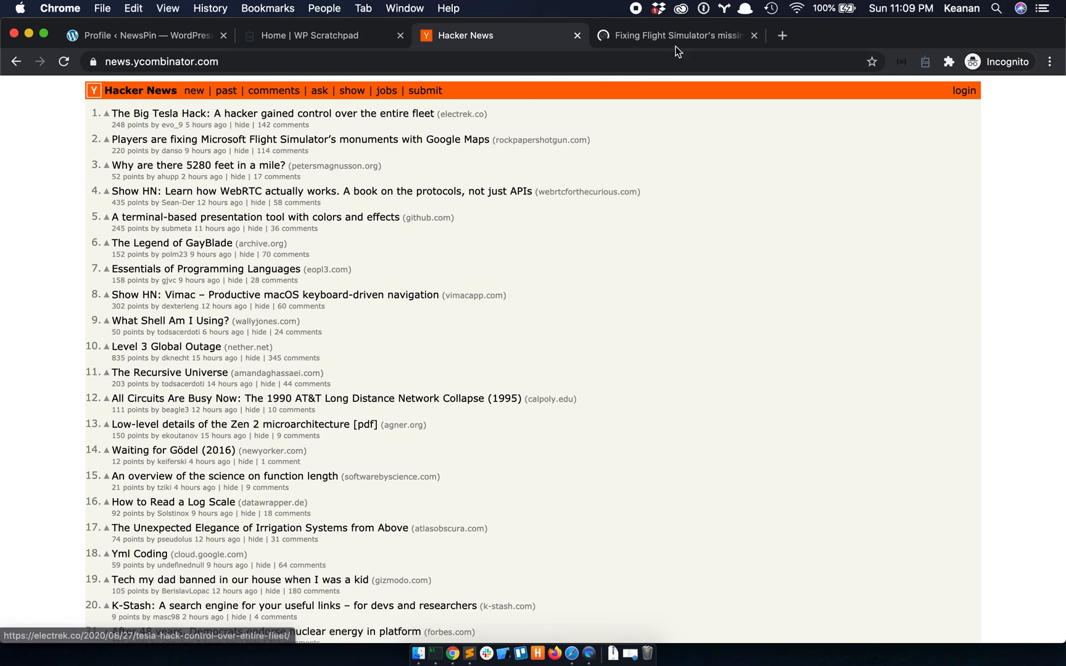
pyautogui.click(656, 39)
pyautogui.click(597, 269)
# - Copy the article's web address and bring up the WP Scratchpad posting form
pyautogui.scroll(-6, 474, 230)
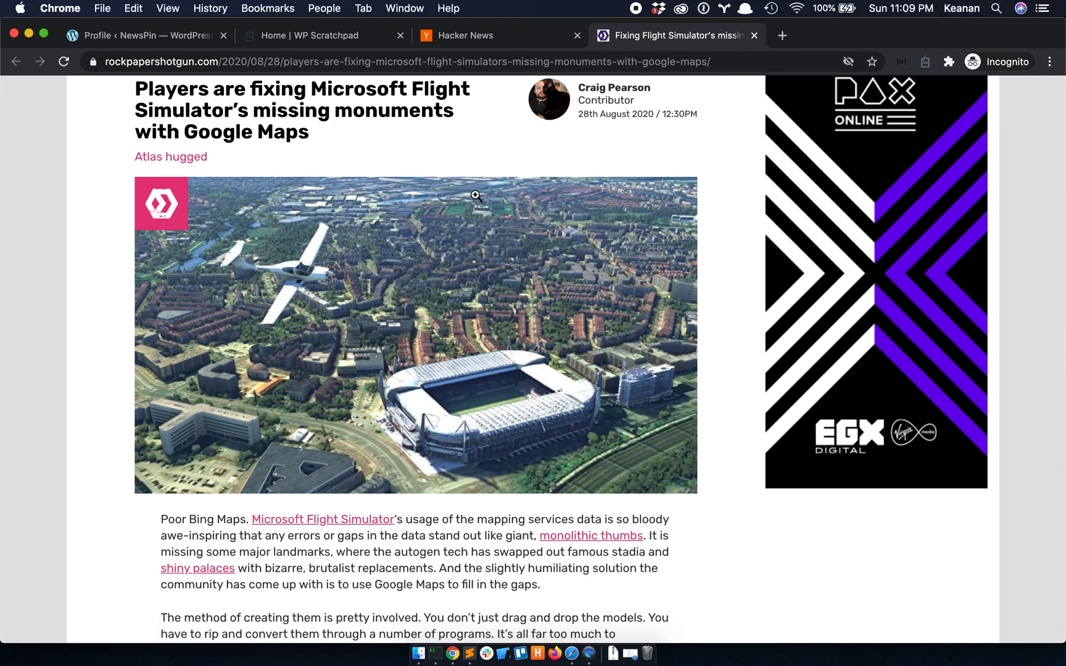
pyautogui.click(340, 58)
pyautogui.press('super+c')
pyautogui.click(925, 62)
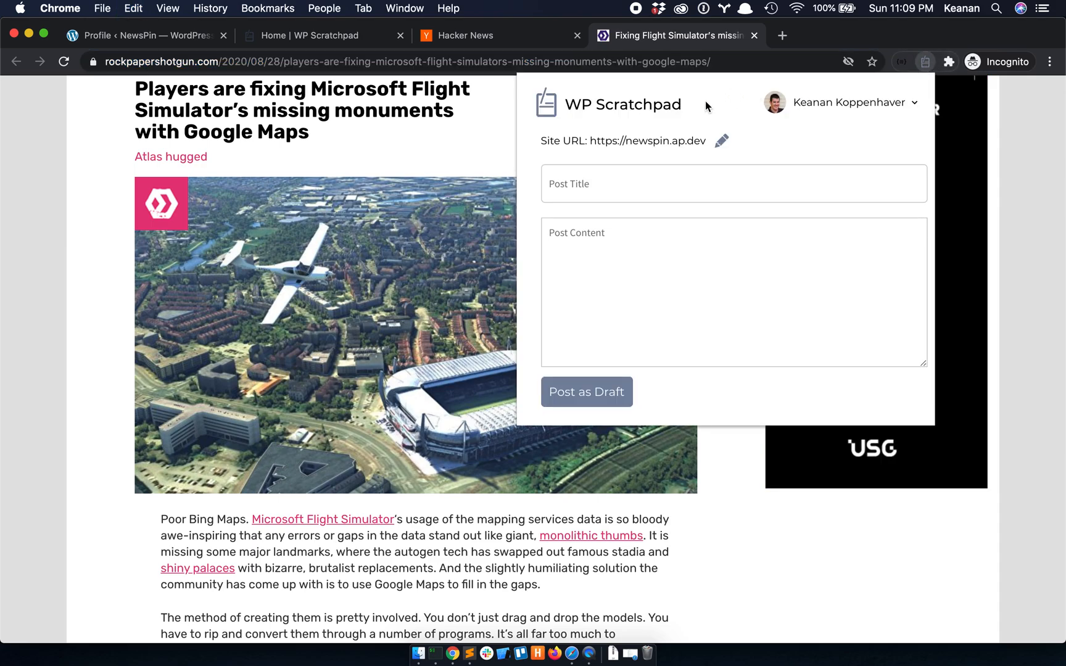
# - Write 'Microsoft Flight Sim Players Fixes' with a sentence about players fixing the sim plus the article link, and post as draft
pyautogui.click(590, 192)
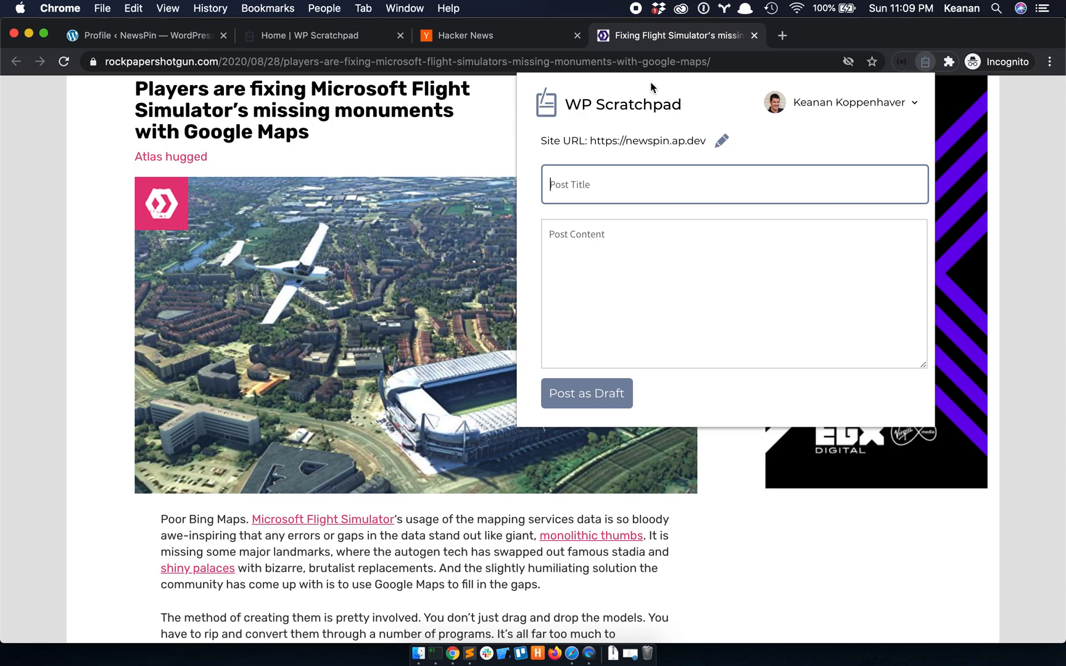
pyautogui.write('Microsoft Flight Sim')
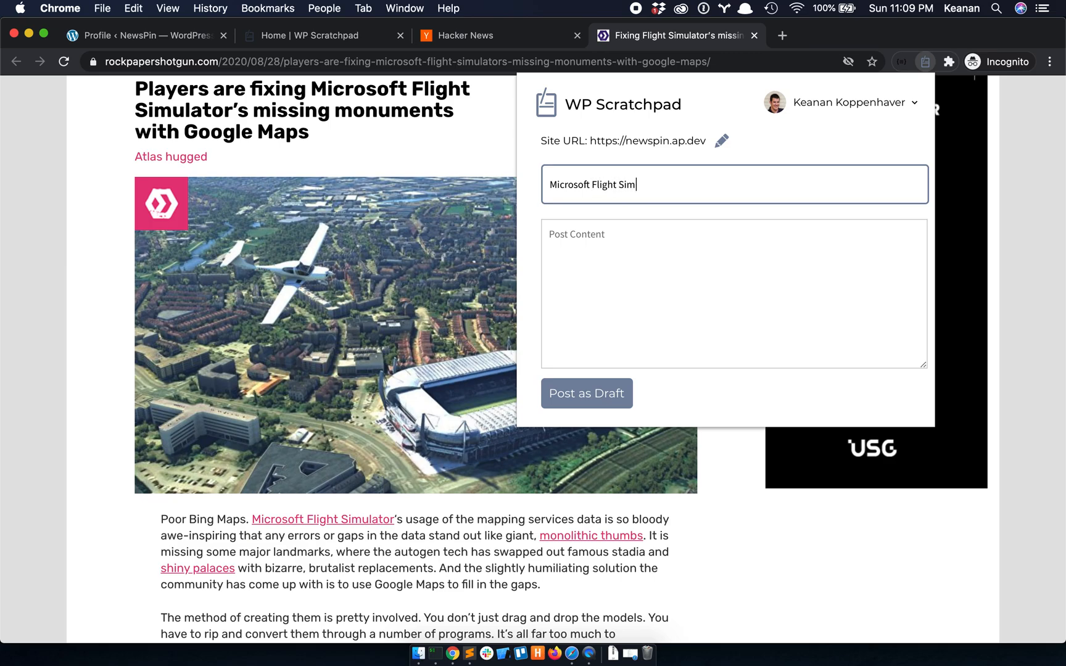
pyautogui.write(' Players Fixes')
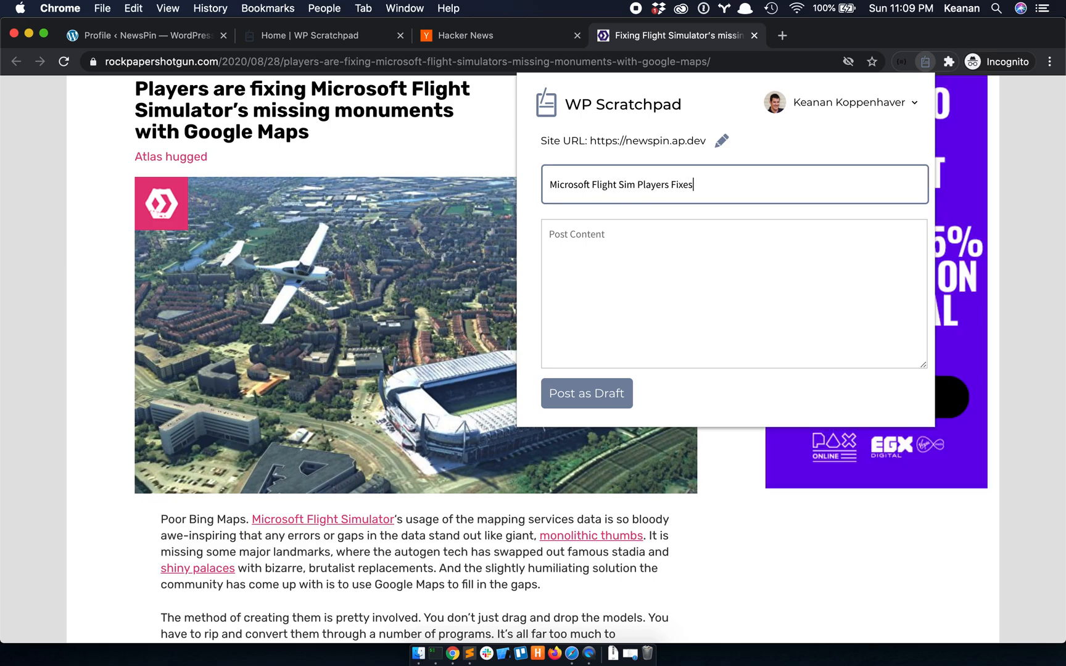
pyautogui.press('Tab')
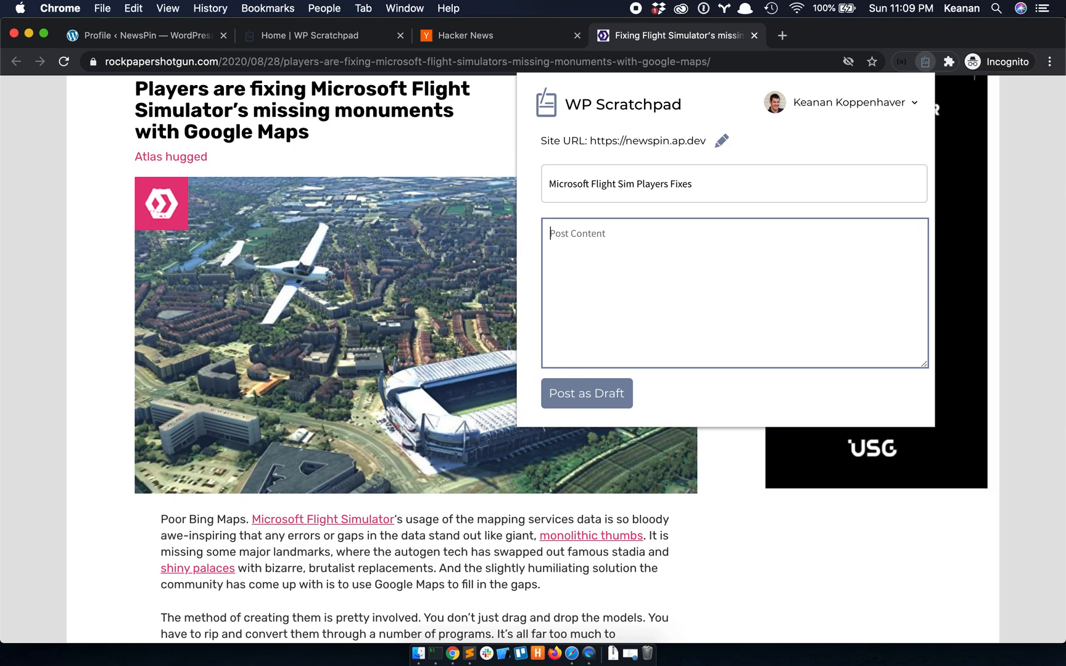
pyautogui.write('We should really talk about ')
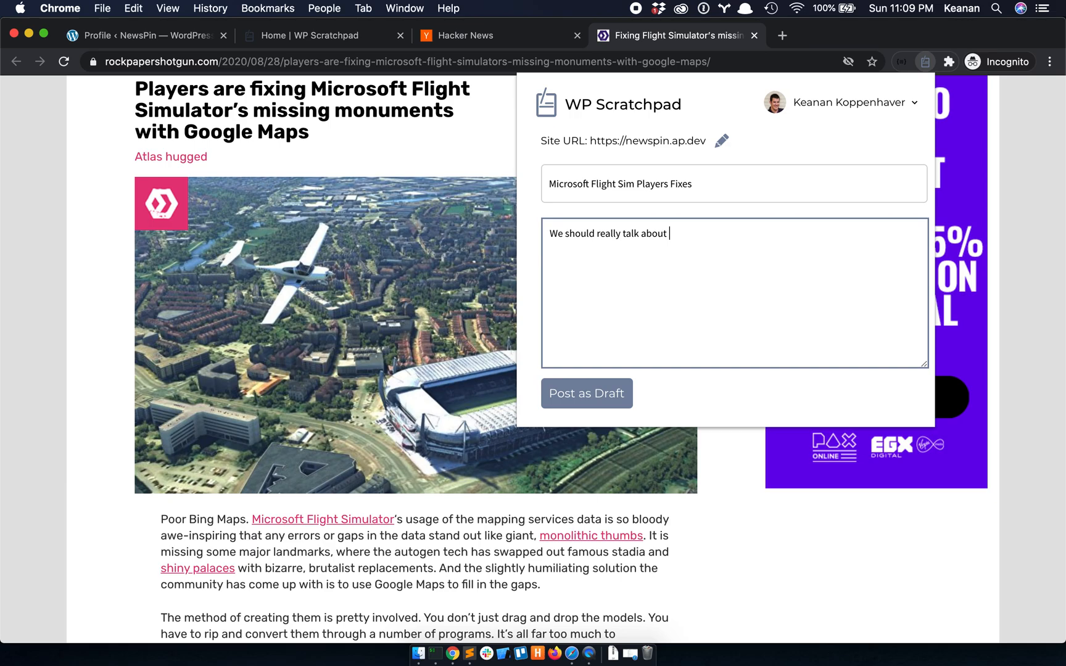
pyautogui.write("how player's a")
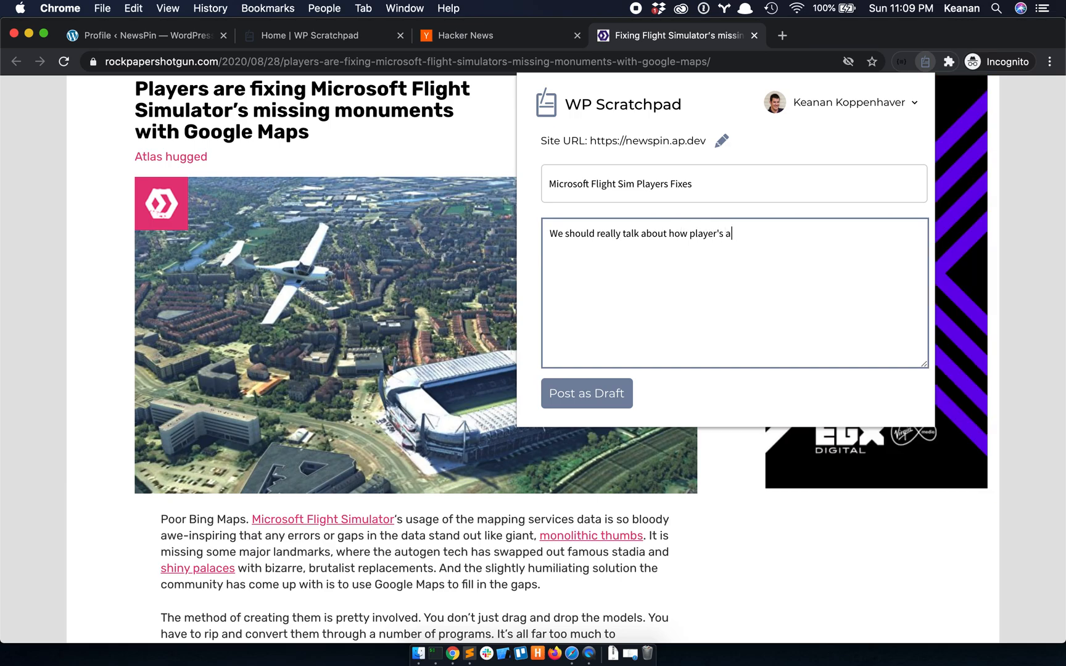
pyautogui.write('re helping to fix the flight sim')
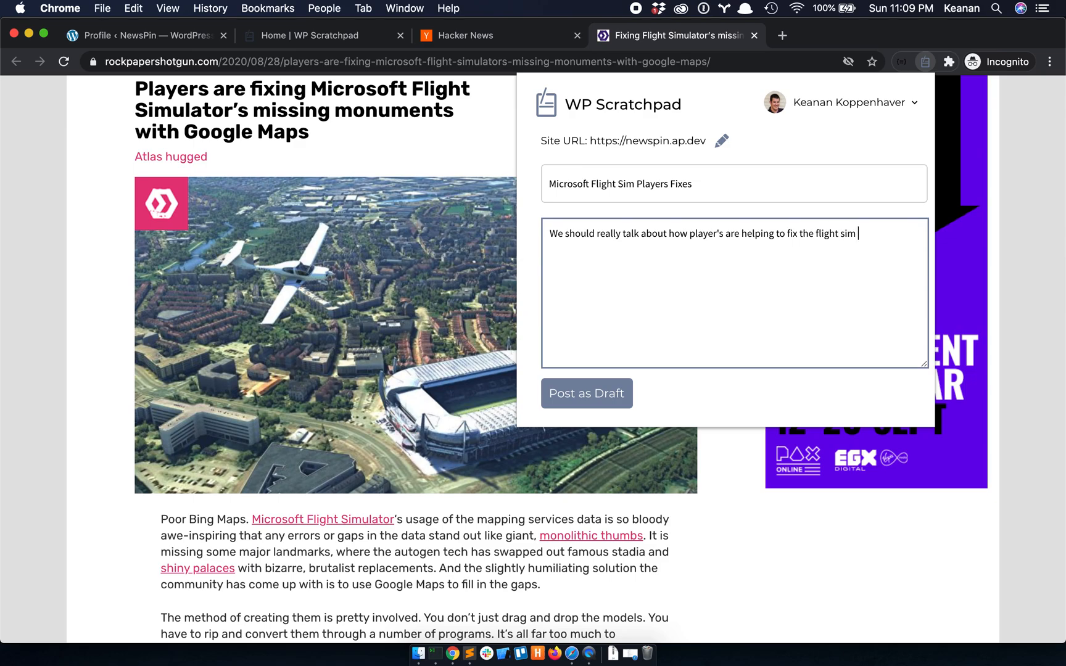
pyautogui.write(' environment:')
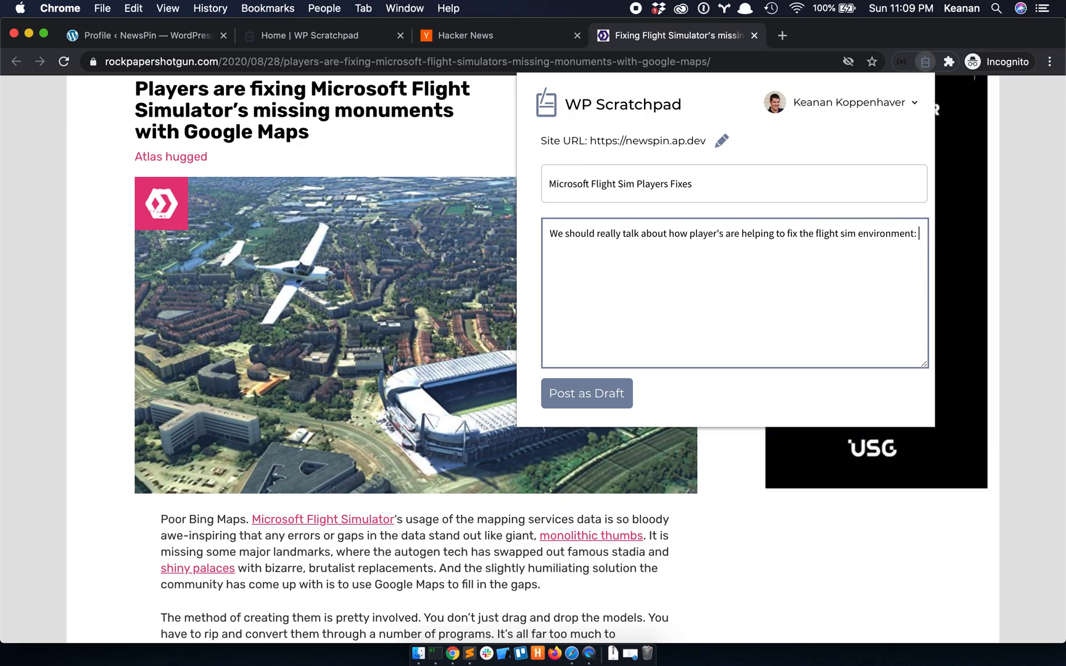
pyautogui.press('super+v')
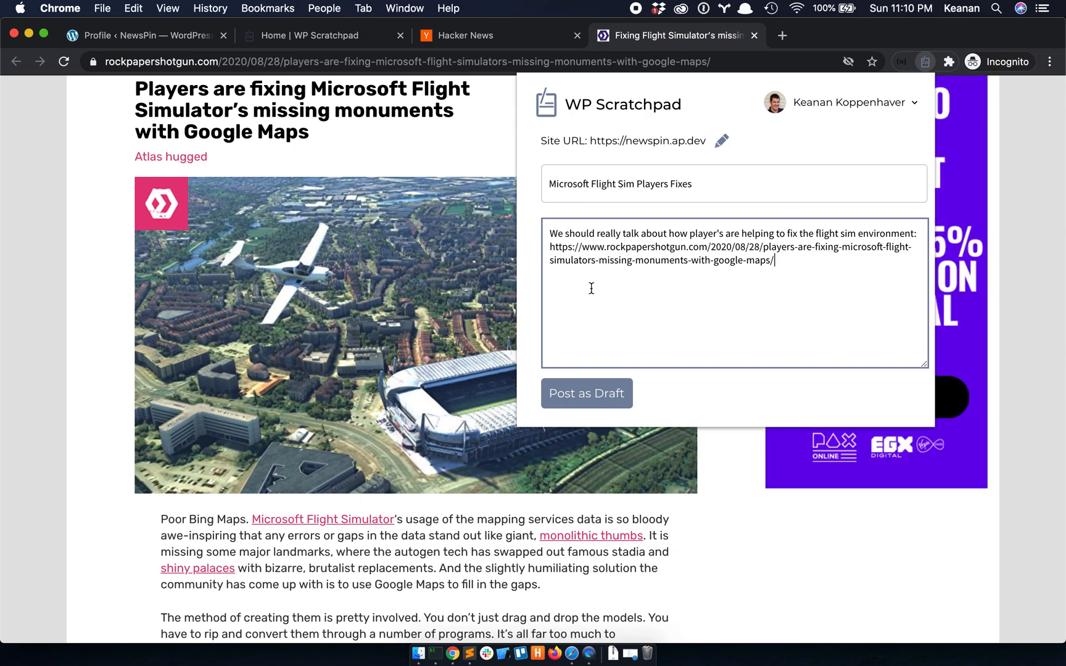
pyautogui.click(586, 395)
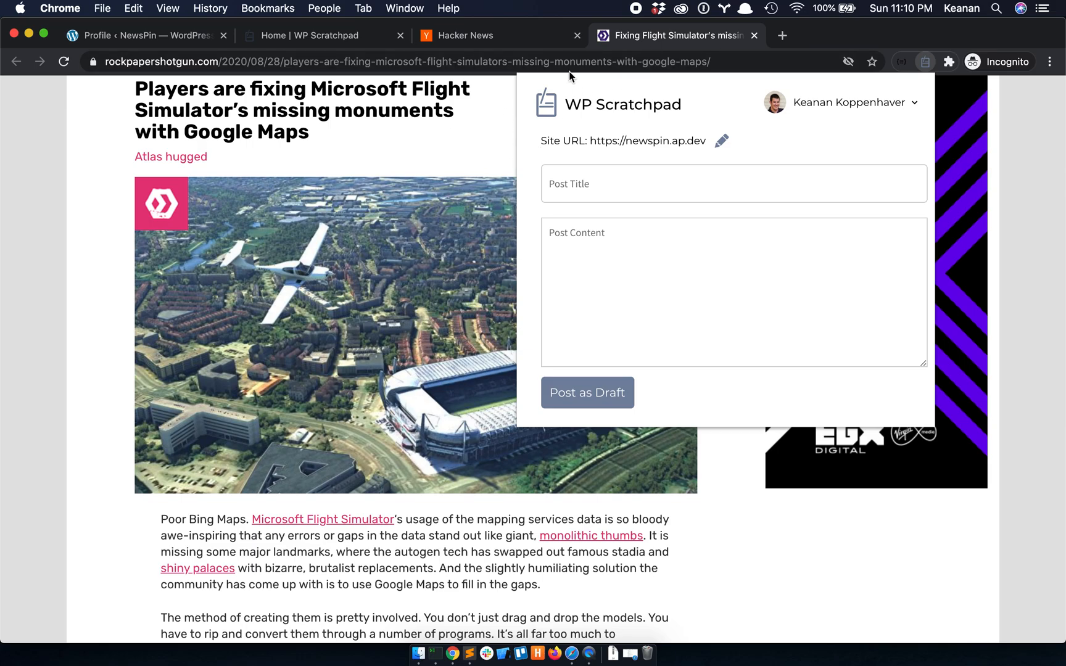
# - Close the Scratchpad popup and return to the WordPress Profile tab
pyautogui.press('super+l')
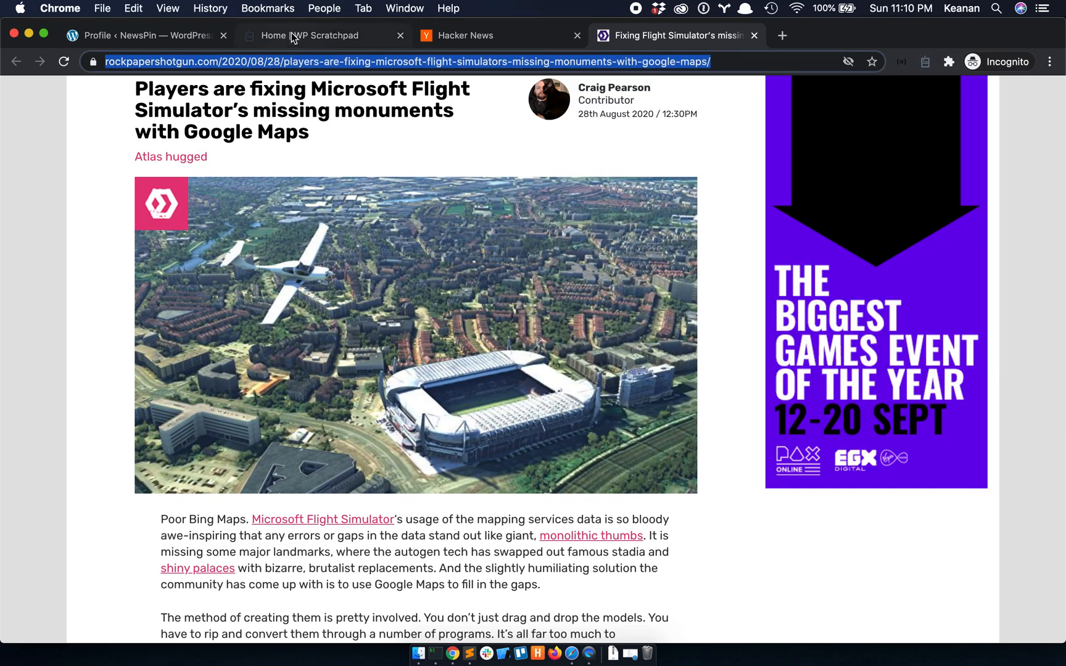
pyautogui.click(134, 39)
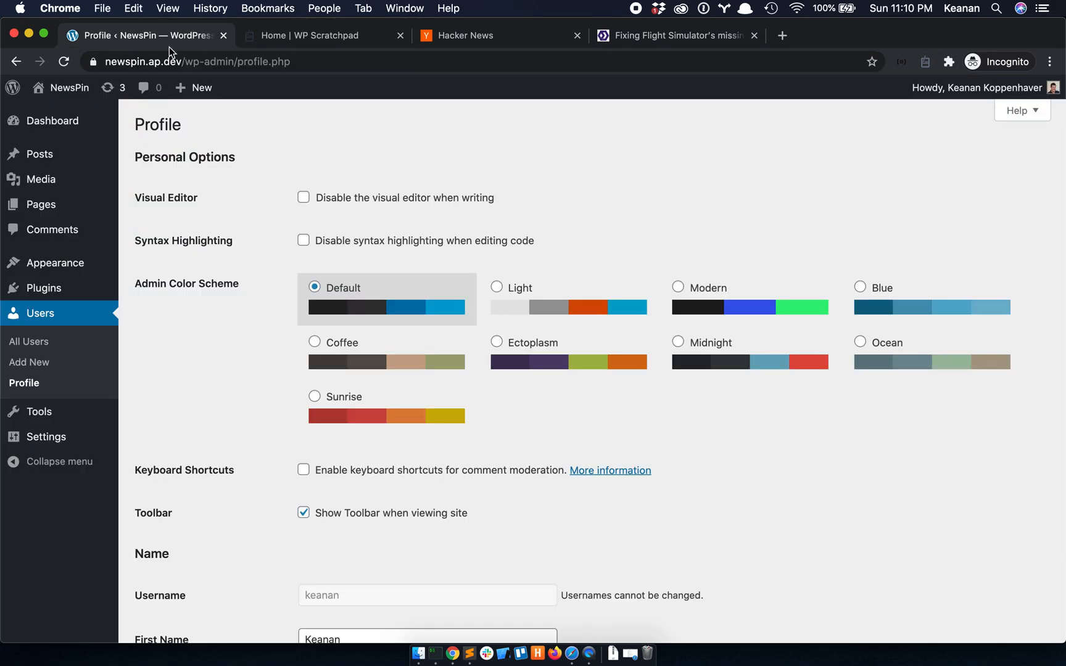
# - From the Posts list, open the 'Microsoft Flight Sim Players Fixes' draft in the editor
pyautogui.click(43, 158)
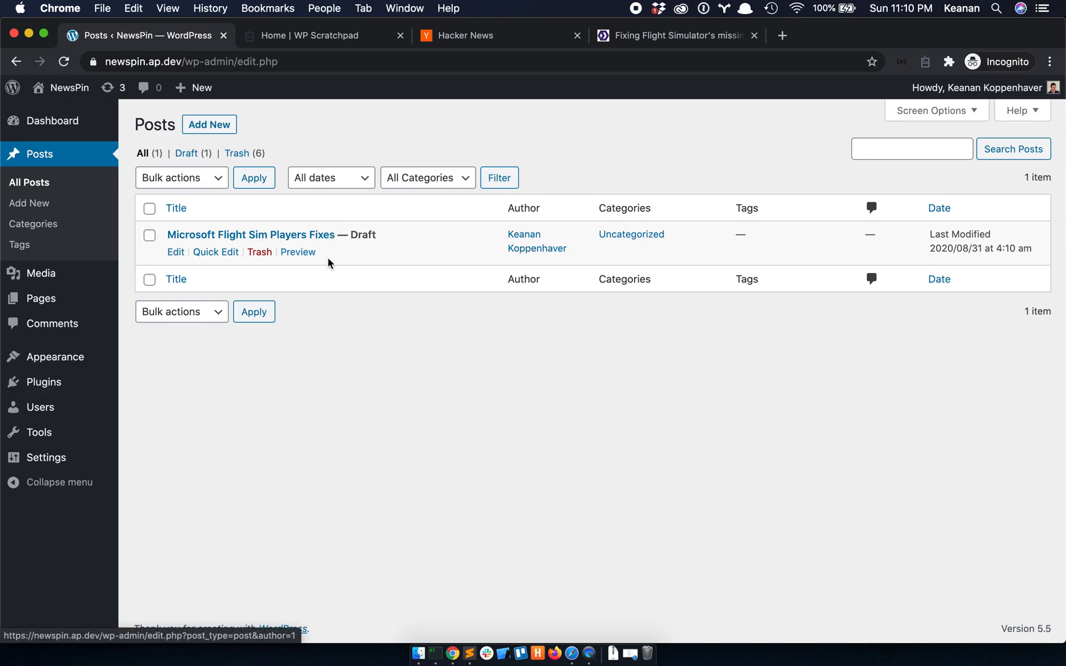
pyautogui.click(170, 255)
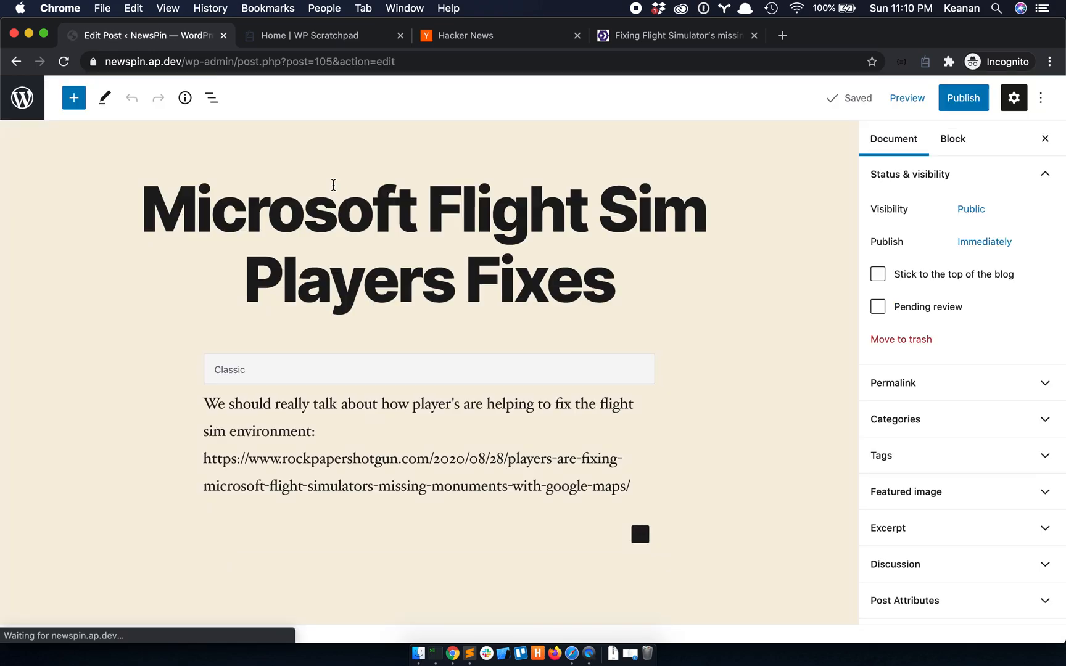
pyautogui.scroll(-1, 333, 185)
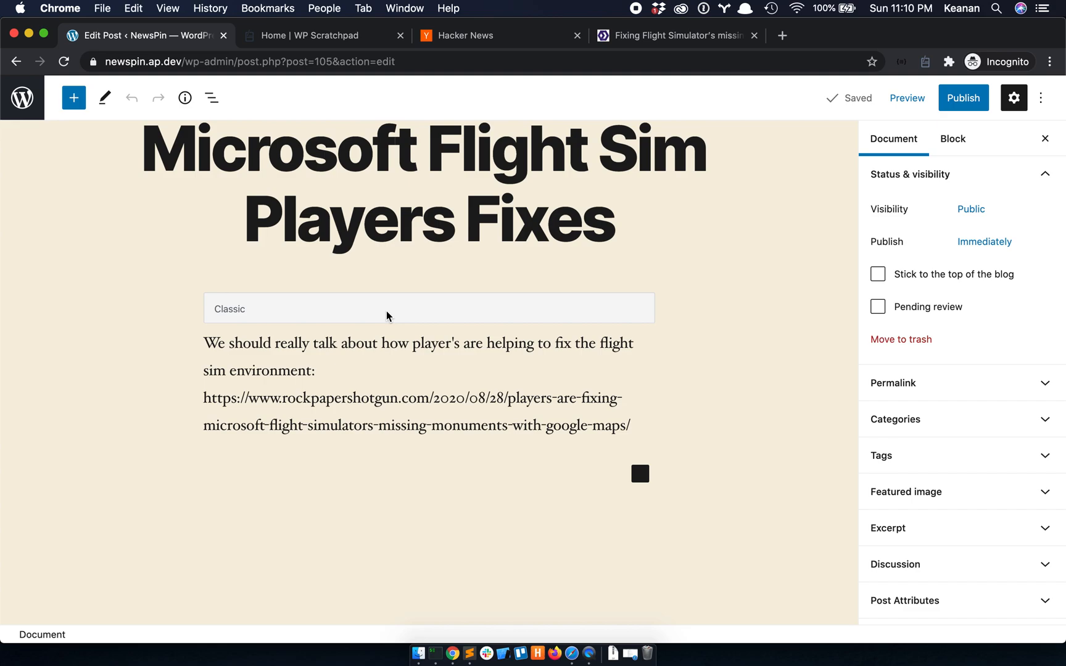
pyautogui.scroll(2, 387, 316)
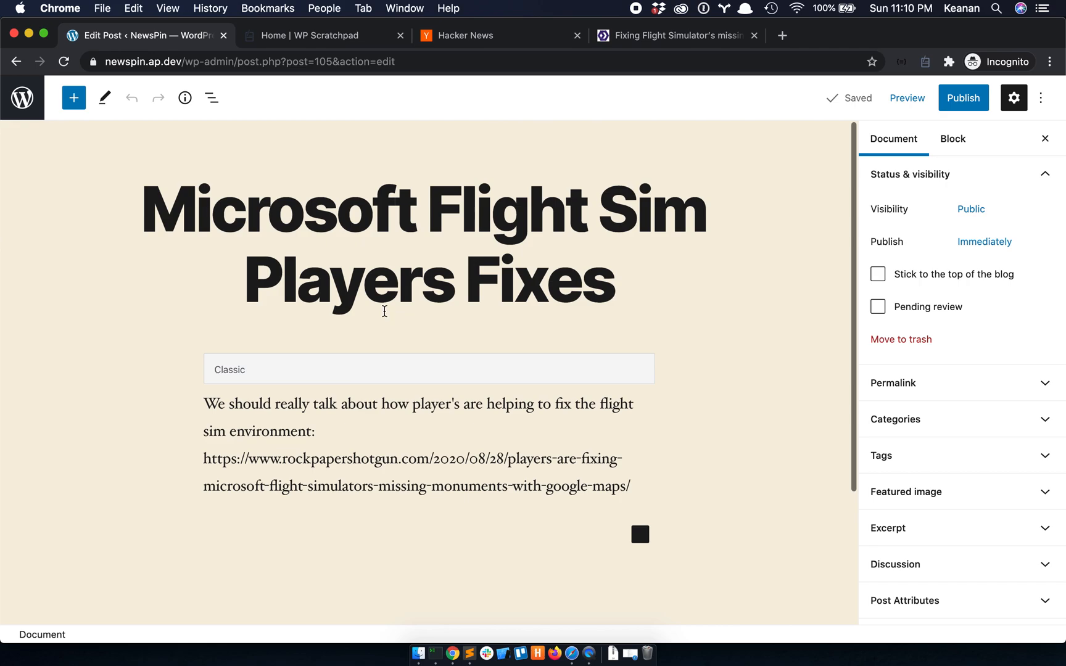